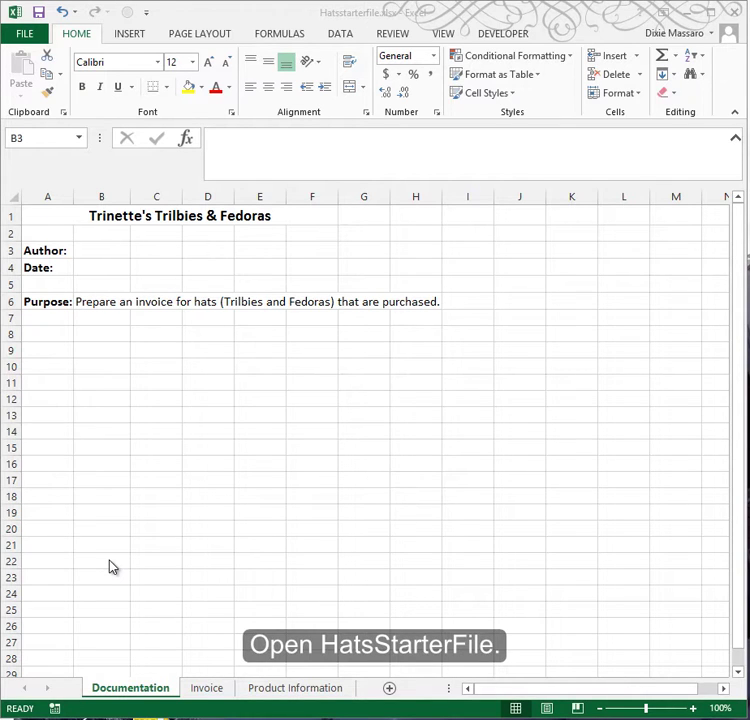
- Save the starter workbook as 'Hats' in the Case4 folder with Save As
click(31, 33)
click(45, 241)
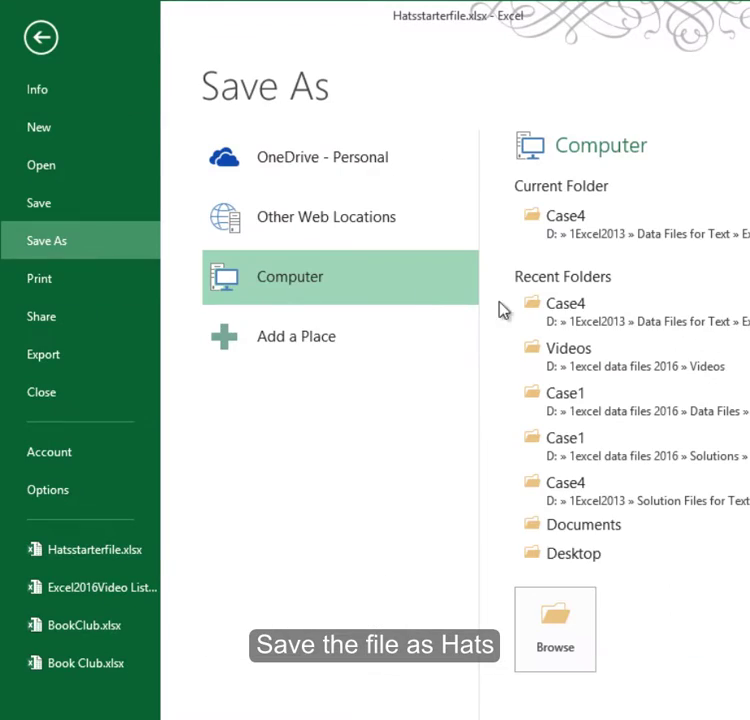
click(680, 247)
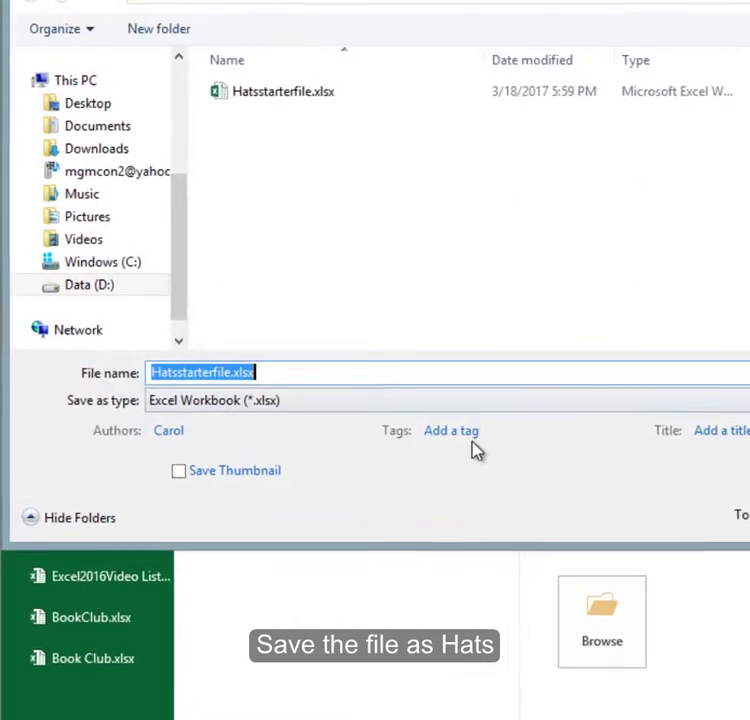
text(Hats)
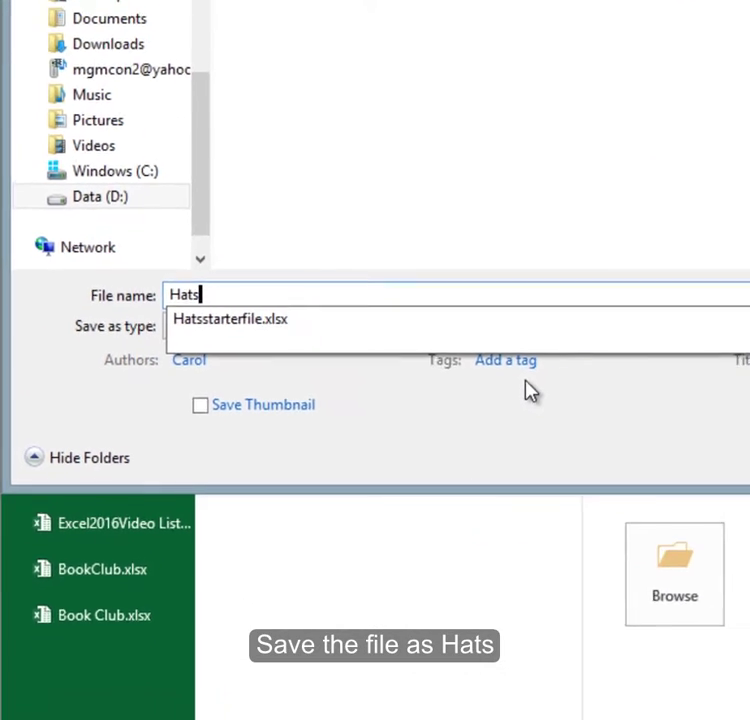
click(670, 436)
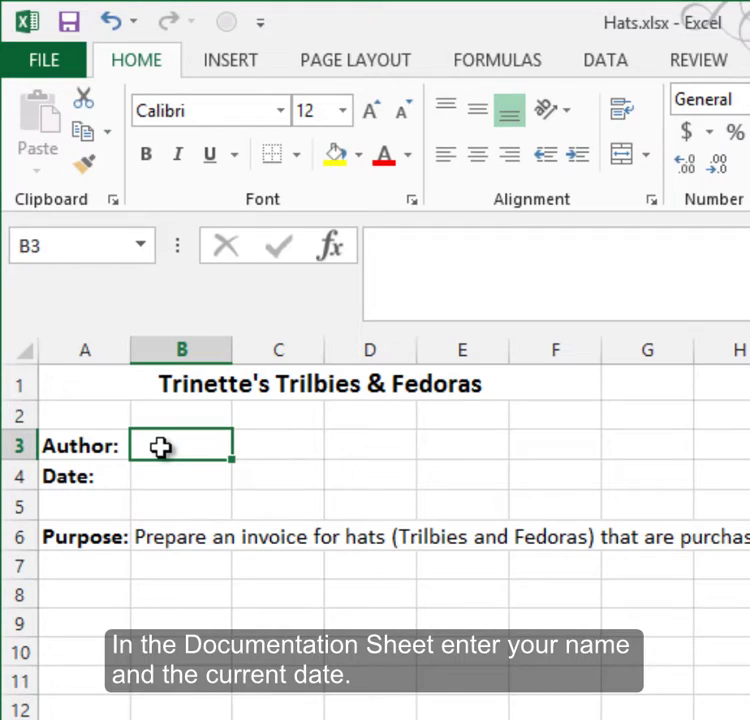
- Select cell B4 on the Documentation sheet, then go to the Invoice sheet
click(176, 473)
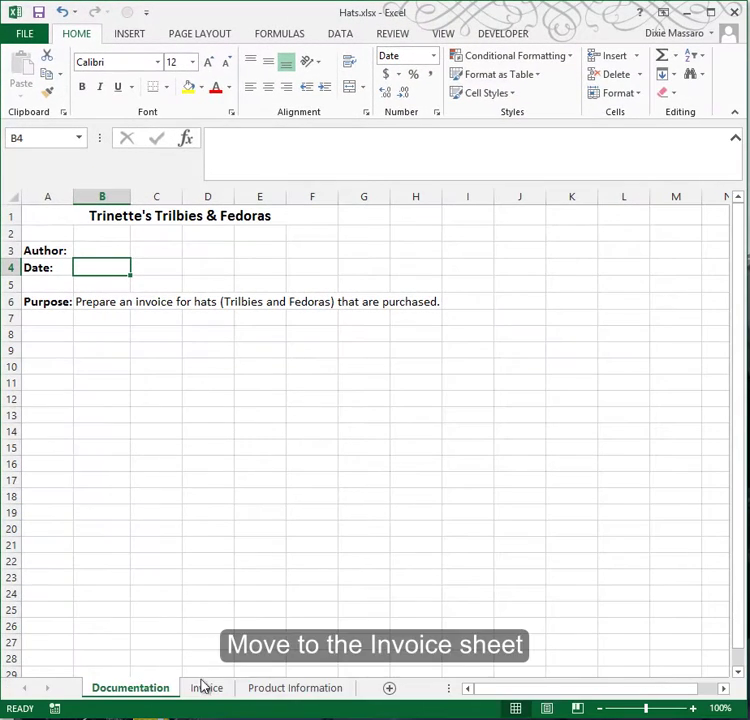
click(205, 688)
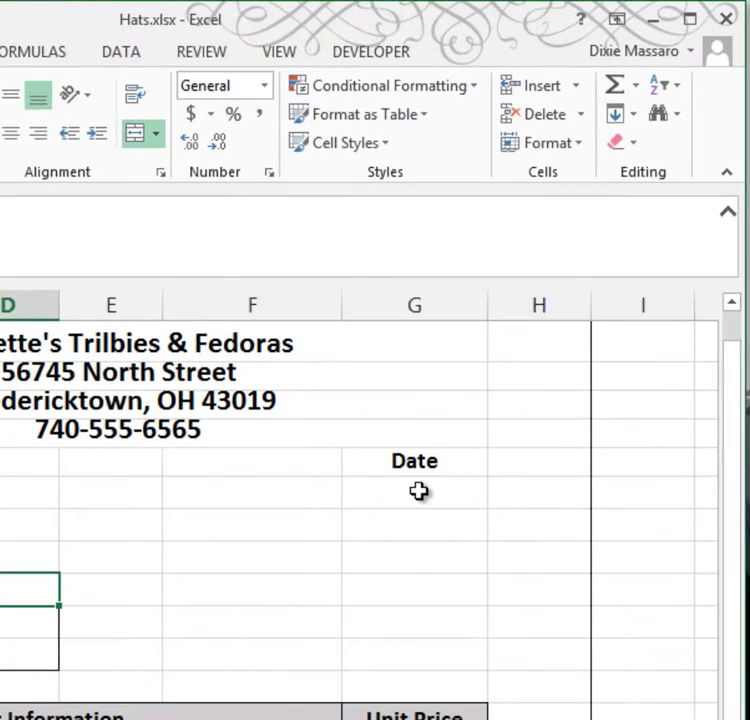
- Enter =TODAY() in the cell under Date as the invoice date
click(533, 321)
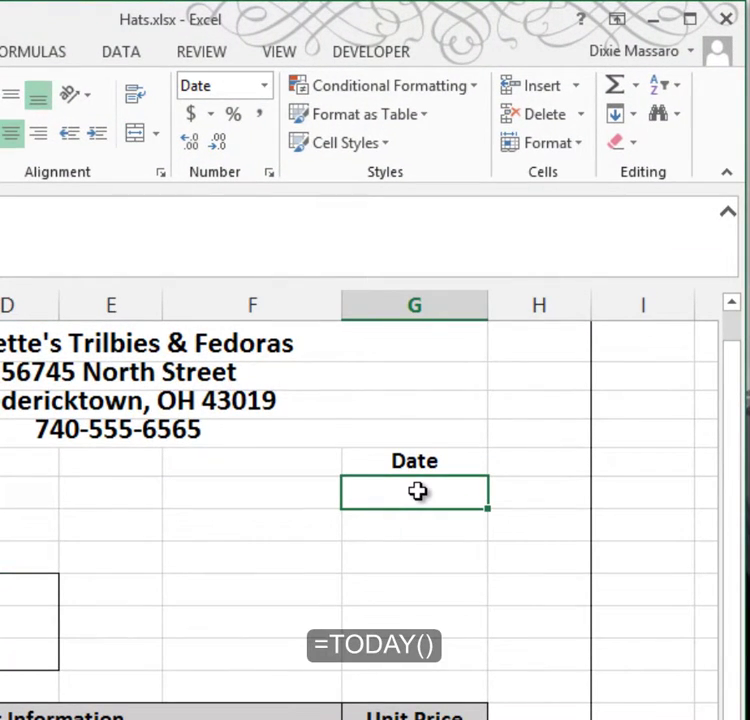
text(=)
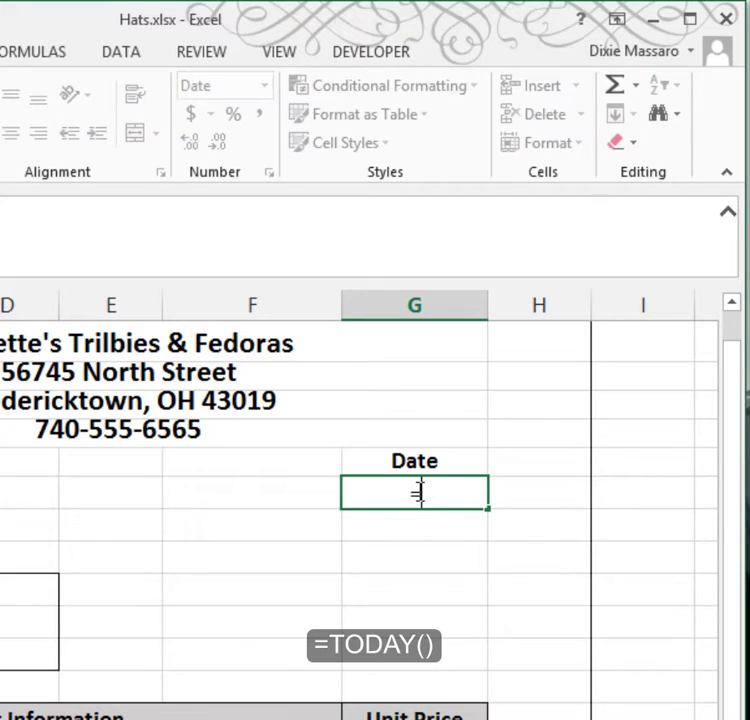
text(today())
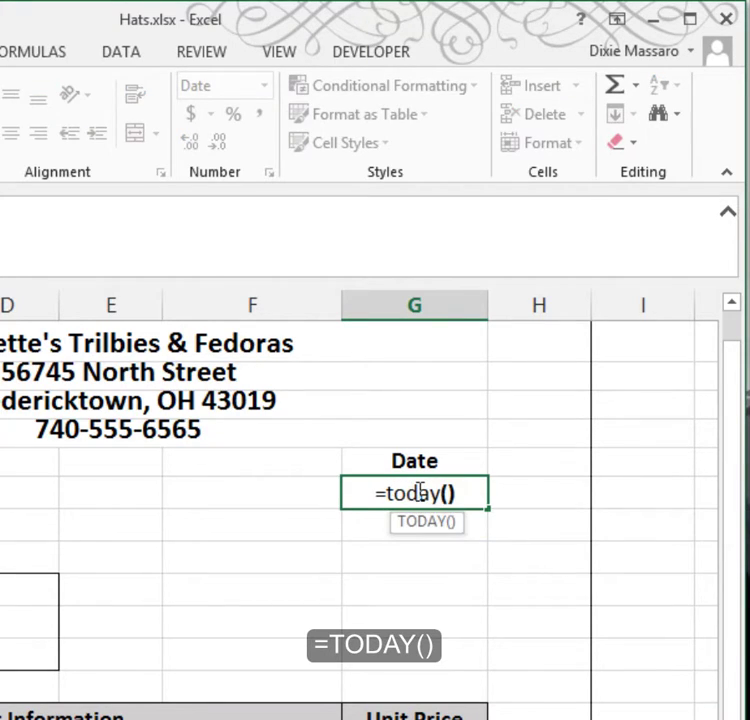
key(Return)
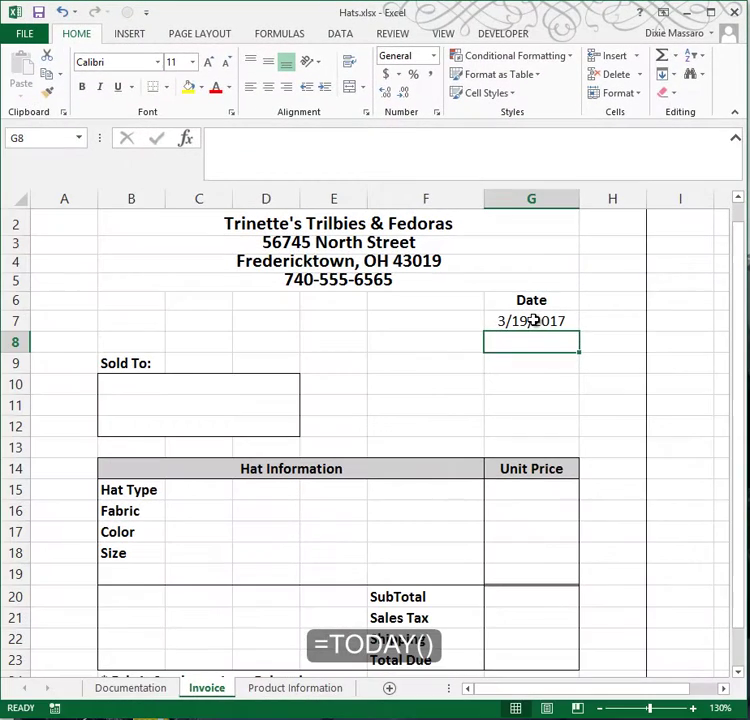
- Fill B10–B12 with the customer's name, street address, and city, state and ZIP
click(134, 387)
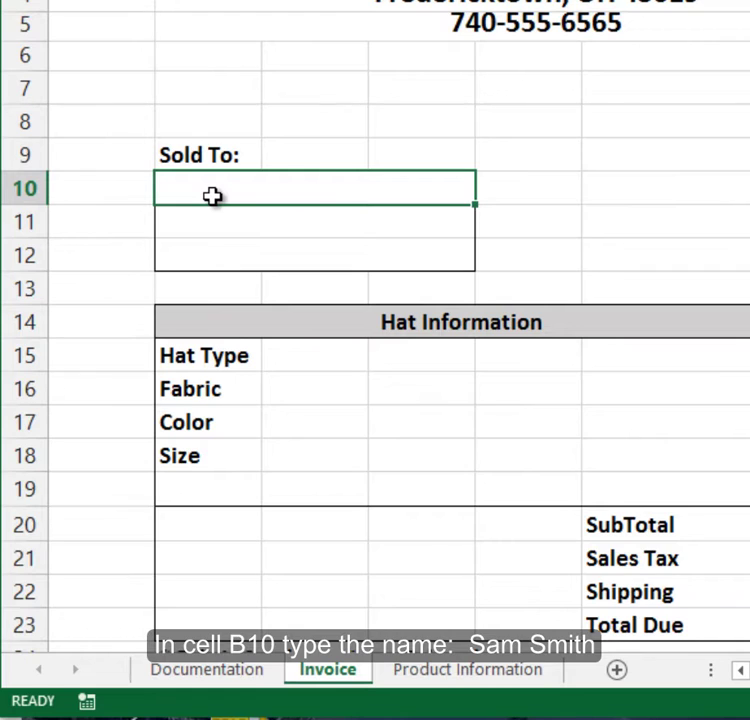
text(Sa)
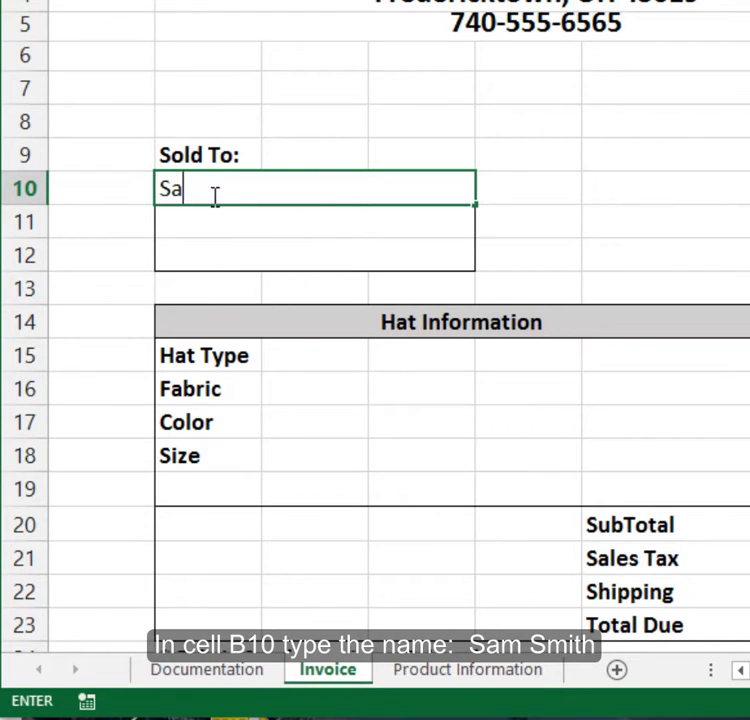
text(m Smith)
key(ctrl+Return)
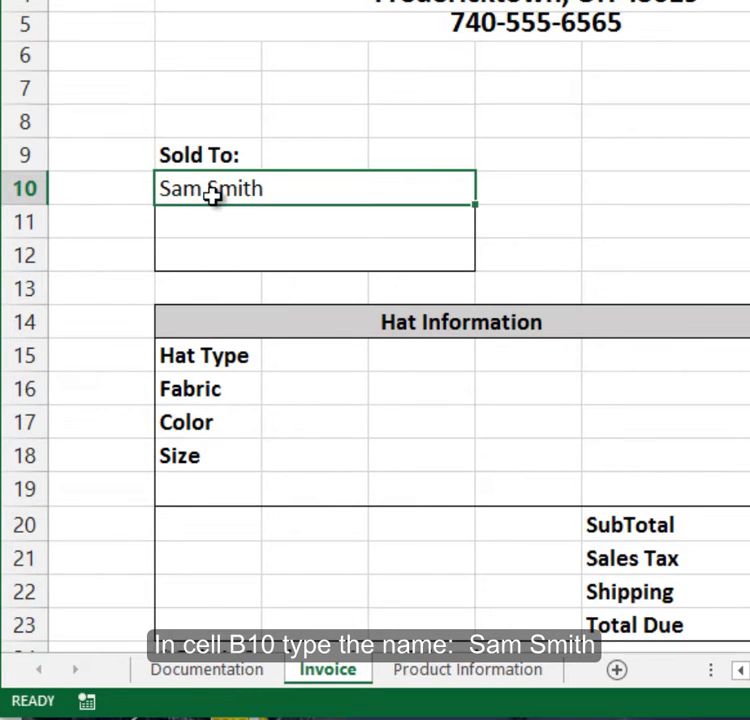
key(Down)
text(123 Main Street)
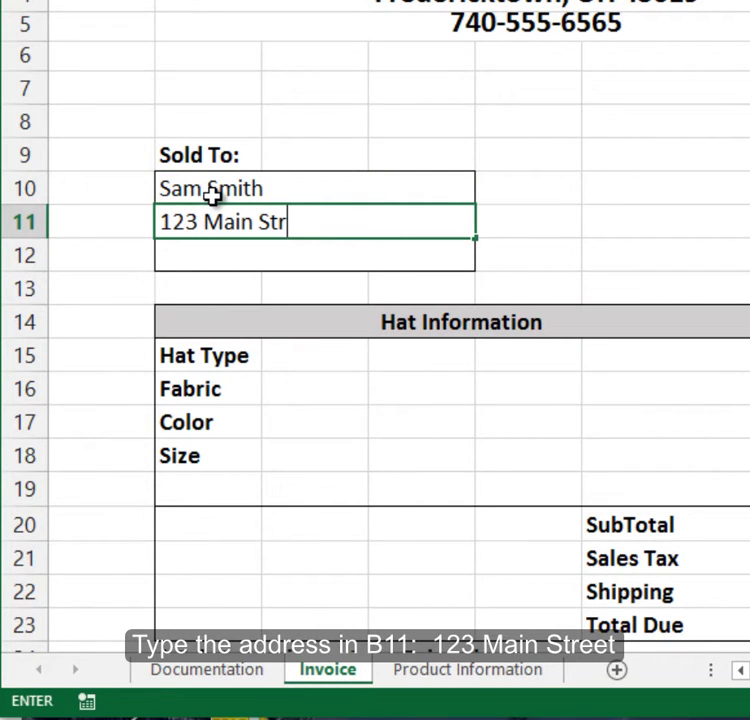
key(ctrl+Return)
key(Down)
text(Z)
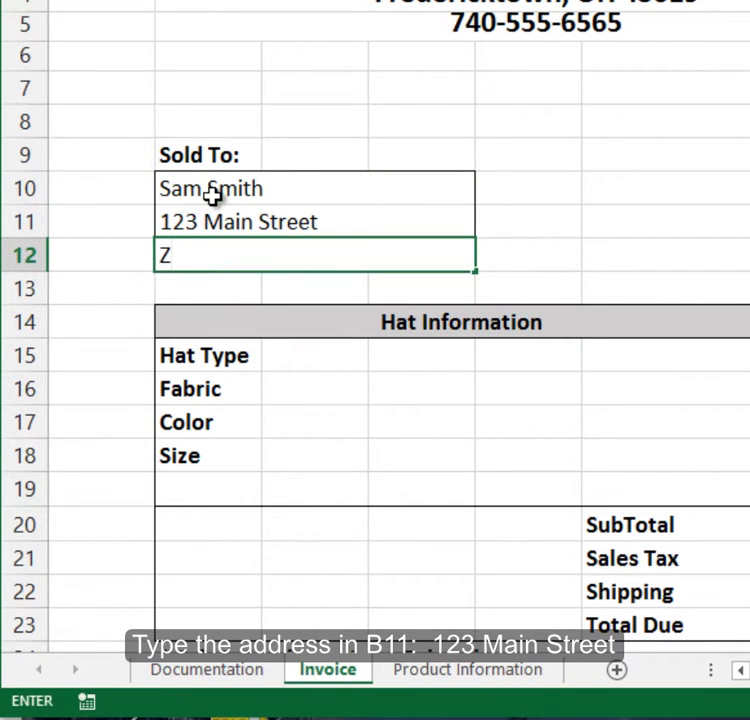
text(anesville, OH)
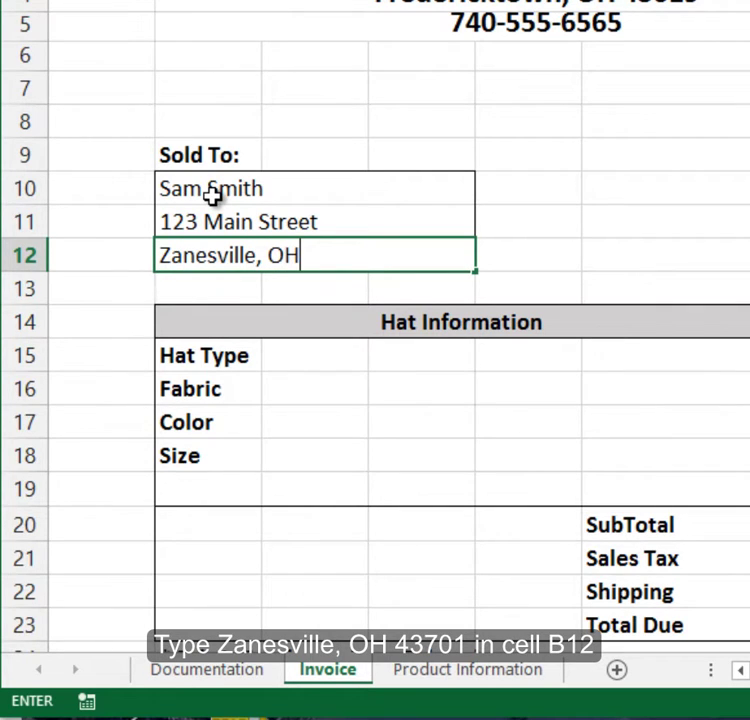
text( 43701)
click(212, 196)
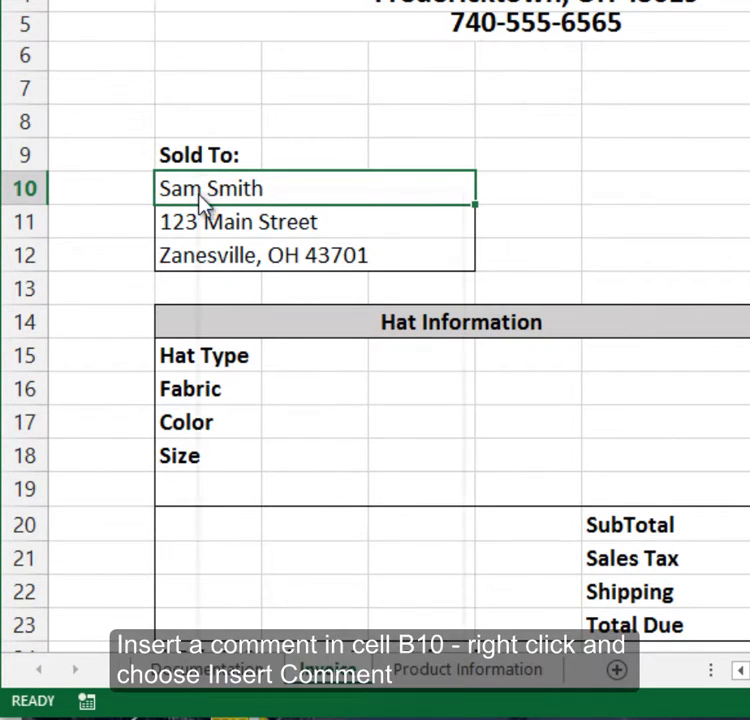
- Give B10 a hidden comment: 'Fill in the name in cell B10, address in B11, and City, ST, Zip in B12'
right_click(200, 200)
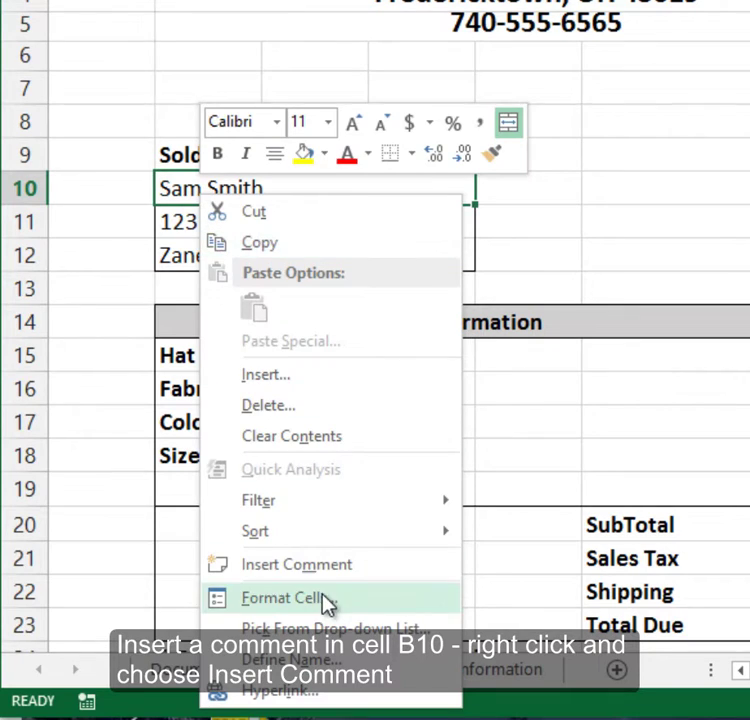
click(321, 568)
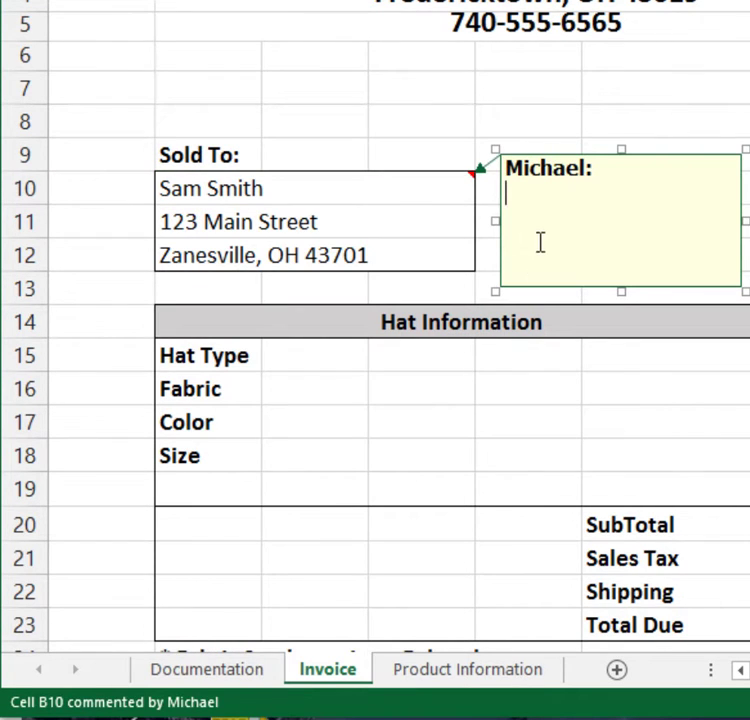
drag(595, 168, 504, 167)
key(Delete)
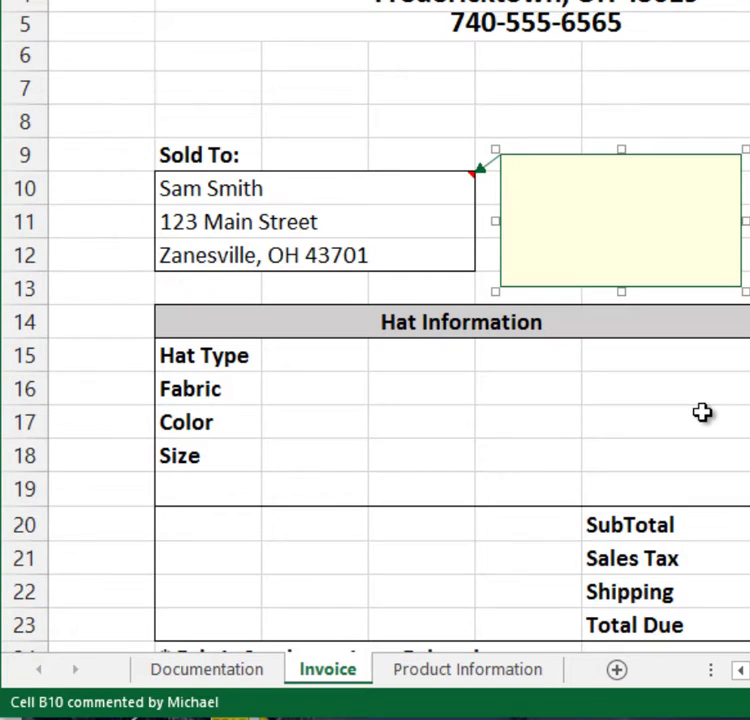
text(Fill in the)
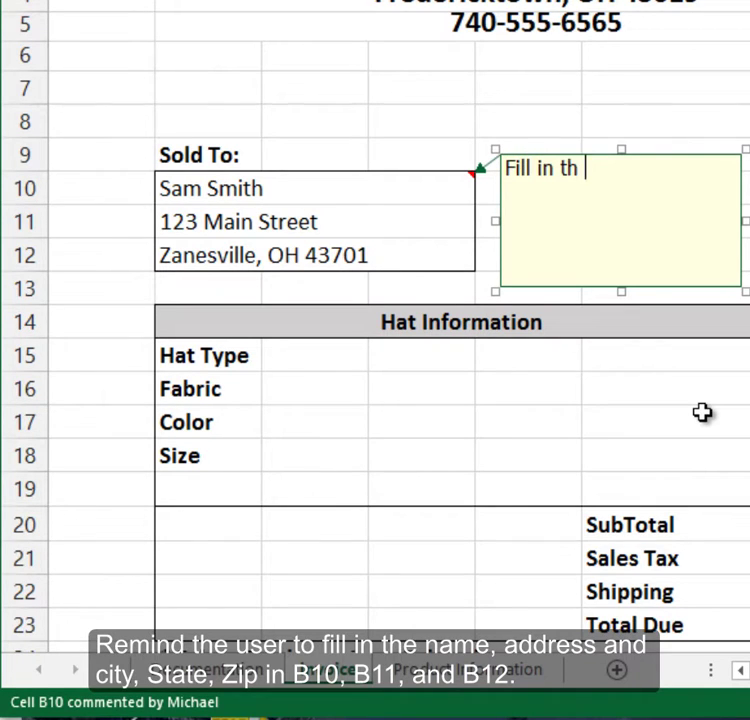
key(BackSpace)
text(e  name in cel)
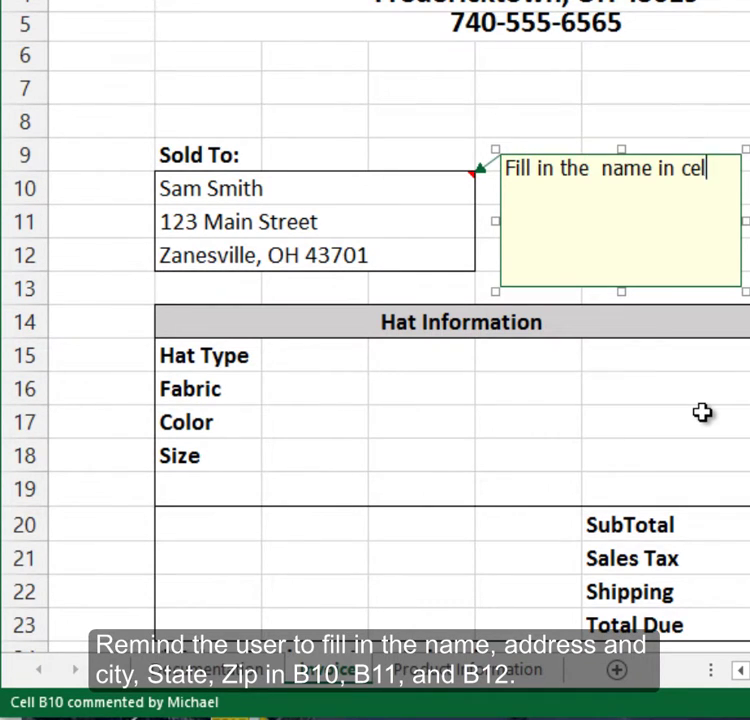
text(l B10, addr)
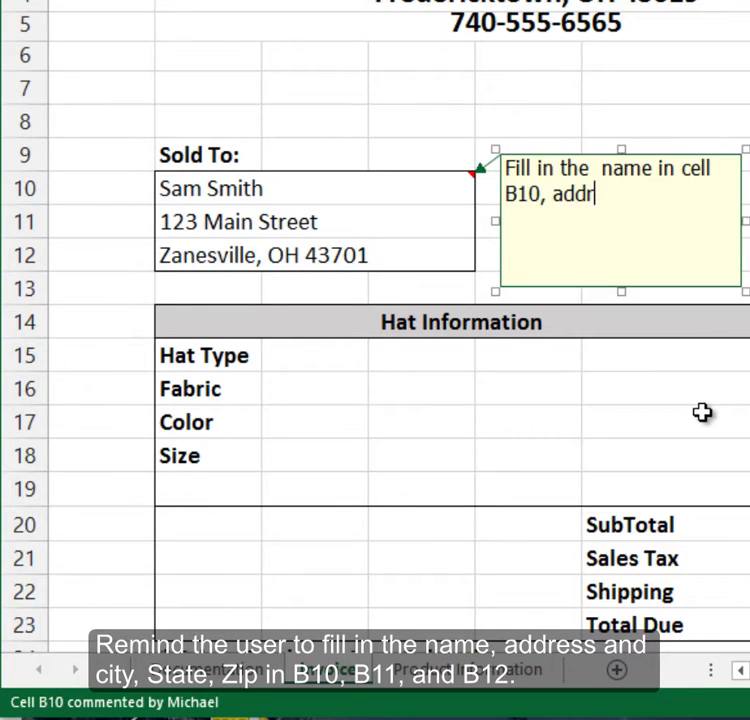
text(ess in B11, and)
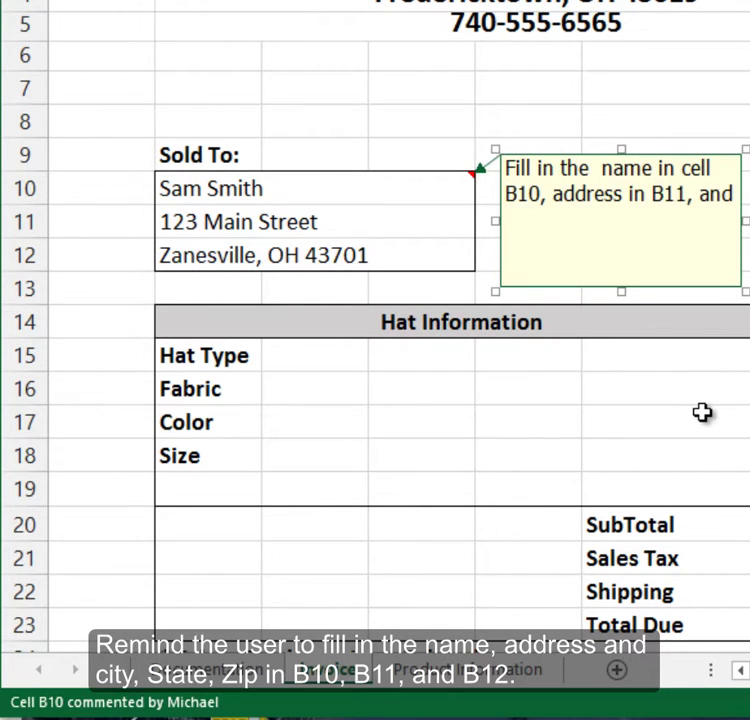
text( Zity)
key(BackSpace)
key(BackSpace)
key(BackSpace)
key(BackSpace)
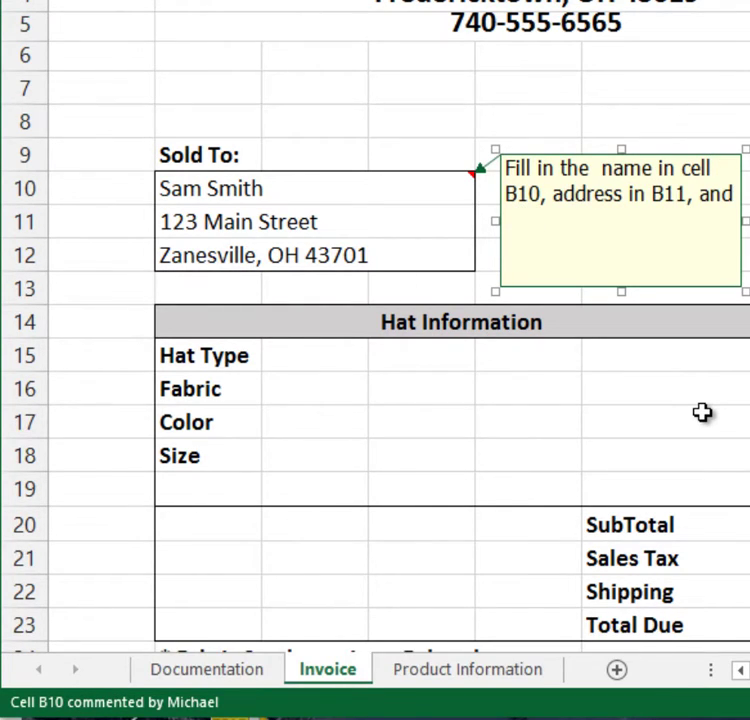
text(City,)
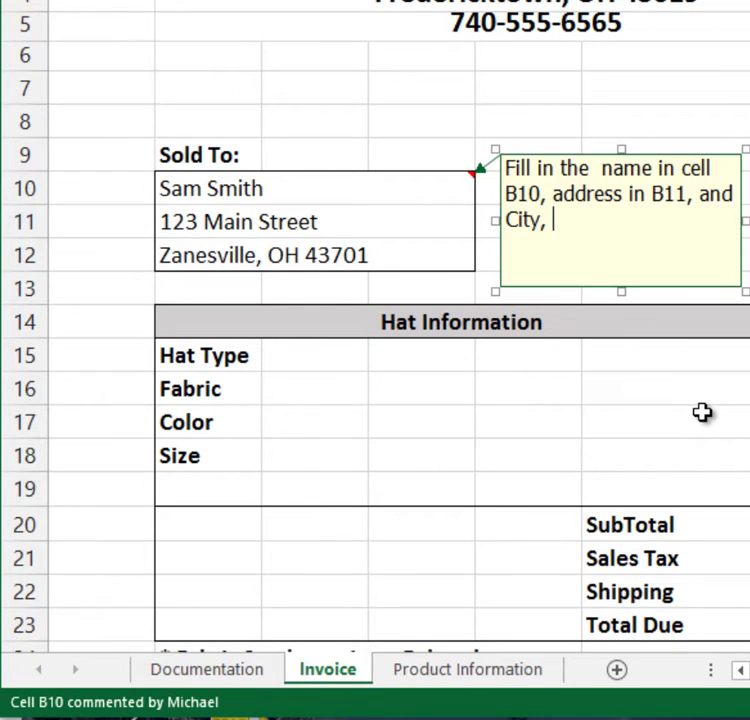
text( ST, Zip in B12)
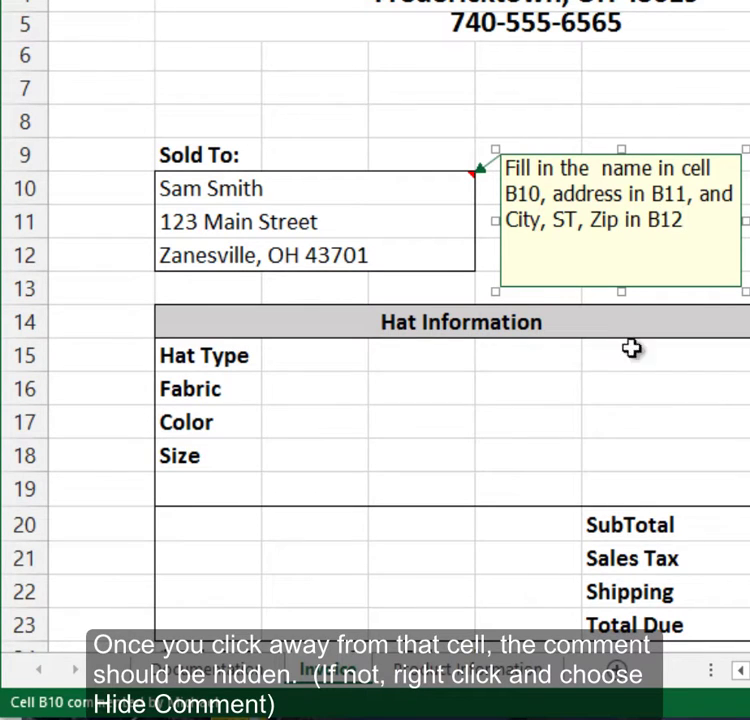
key(Escape)
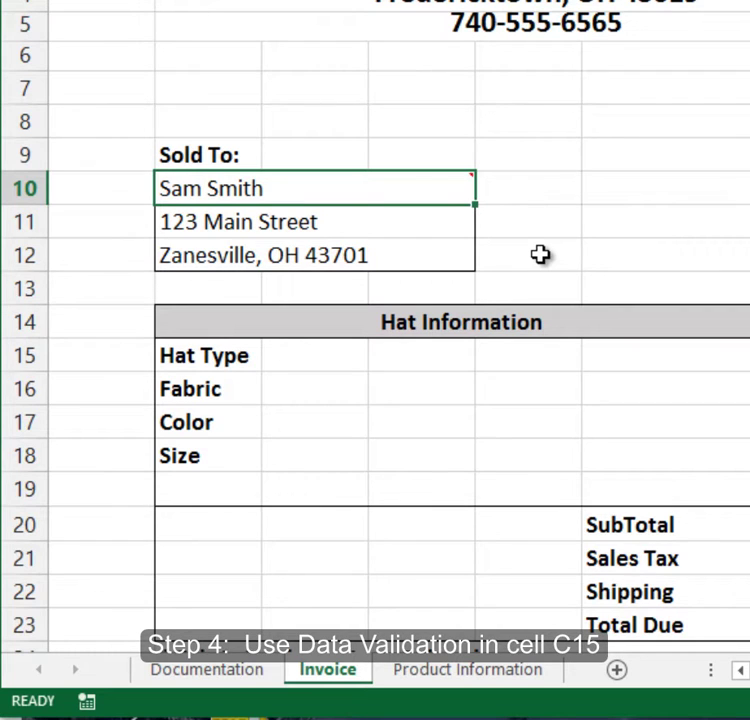
- Restrict C15 to a list sourced from 'Product Information'!$E$2:$E$3
click(300, 357)
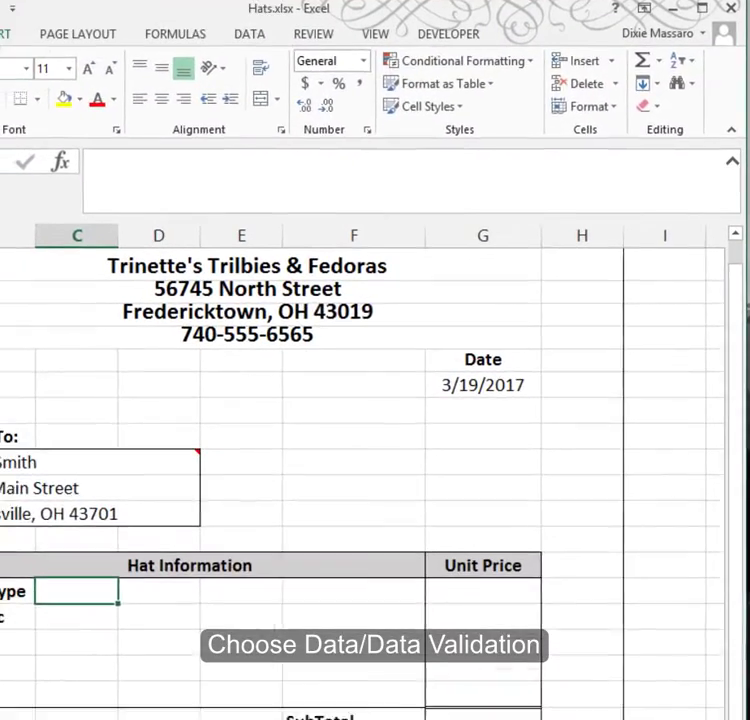
click(272, 39)
click(372, 98)
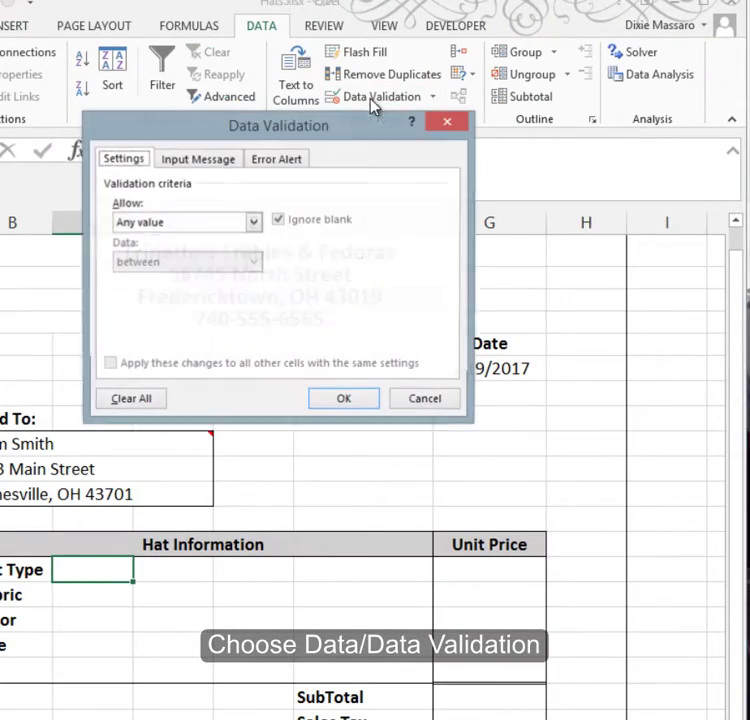
click(255, 228)
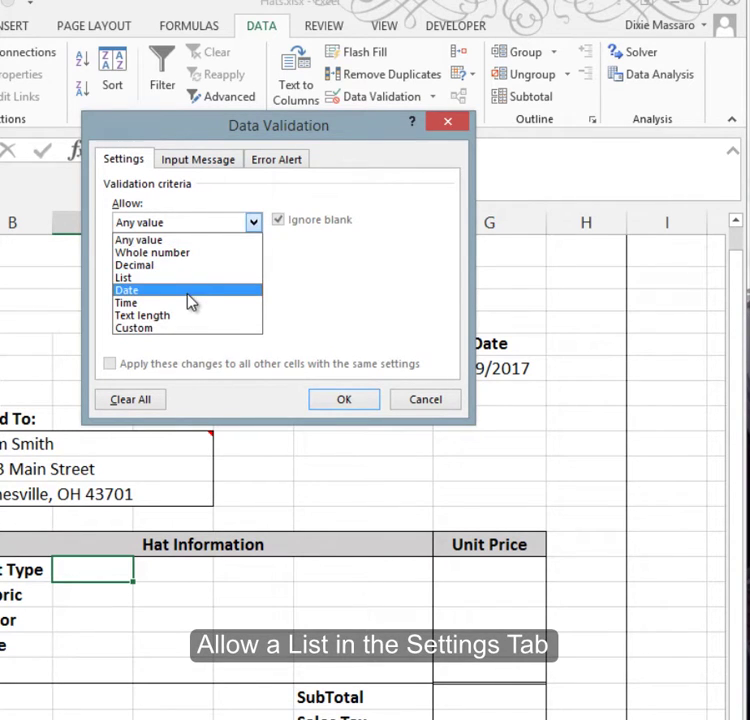
click(181, 279)
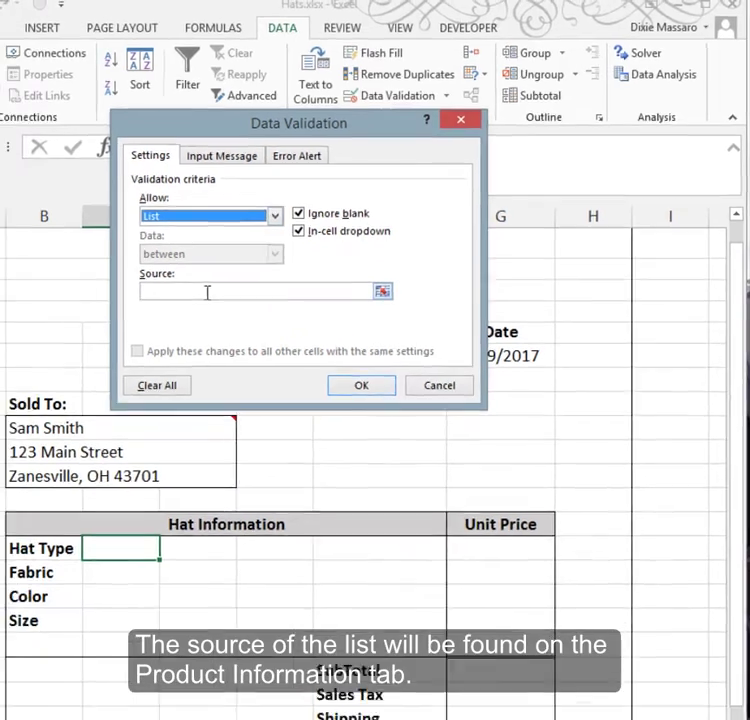
click(183, 302)
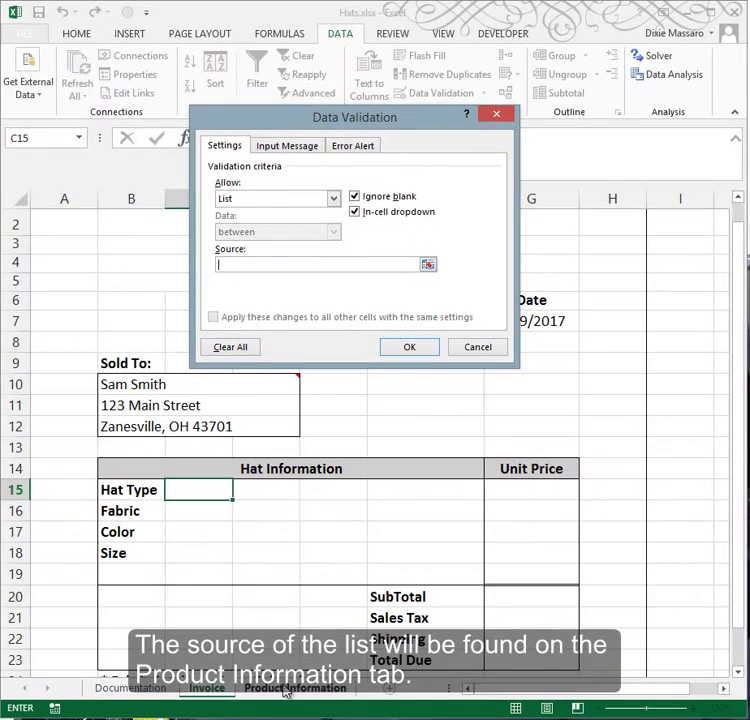
click(286, 690)
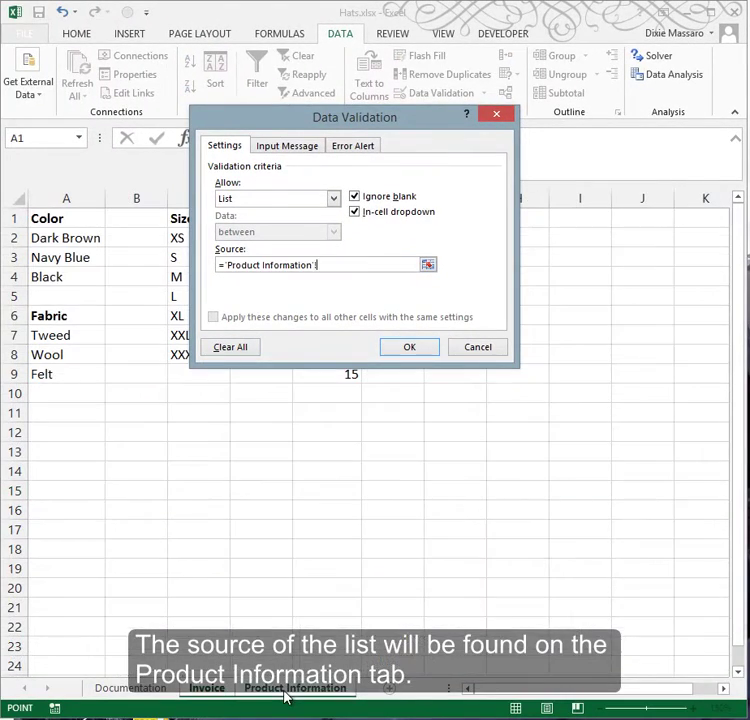
drag(432, 118, 428, 393)
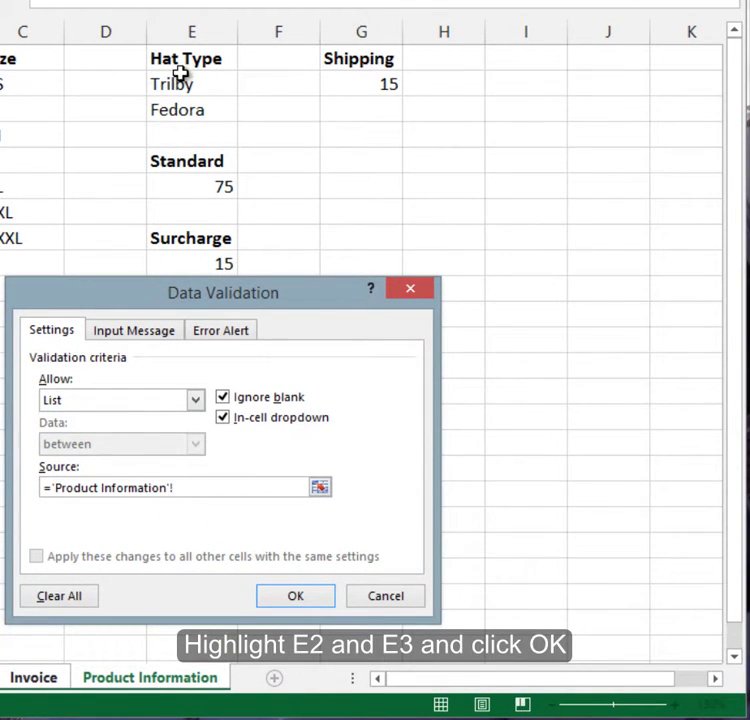
drag(177, 84, 181, 110)
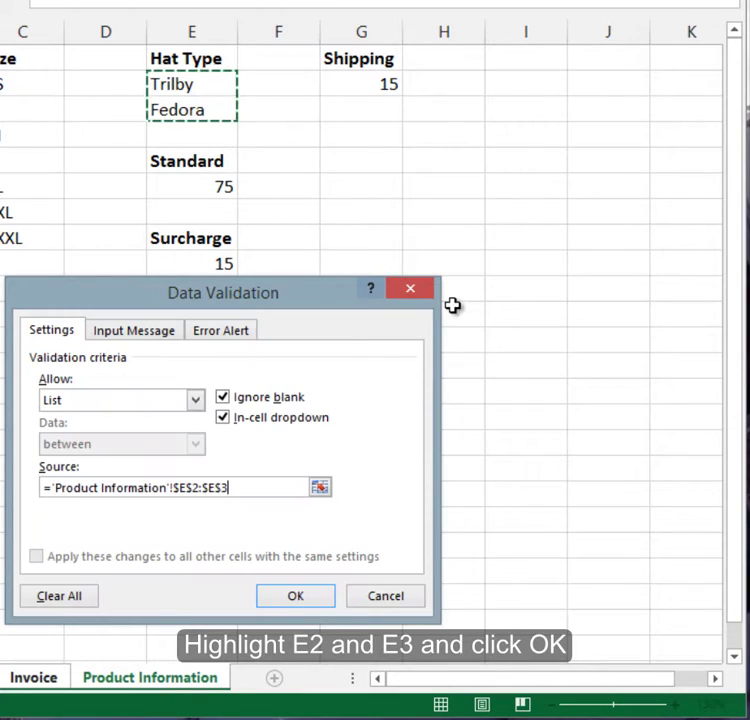
click(295, 595)
click(33, 677)
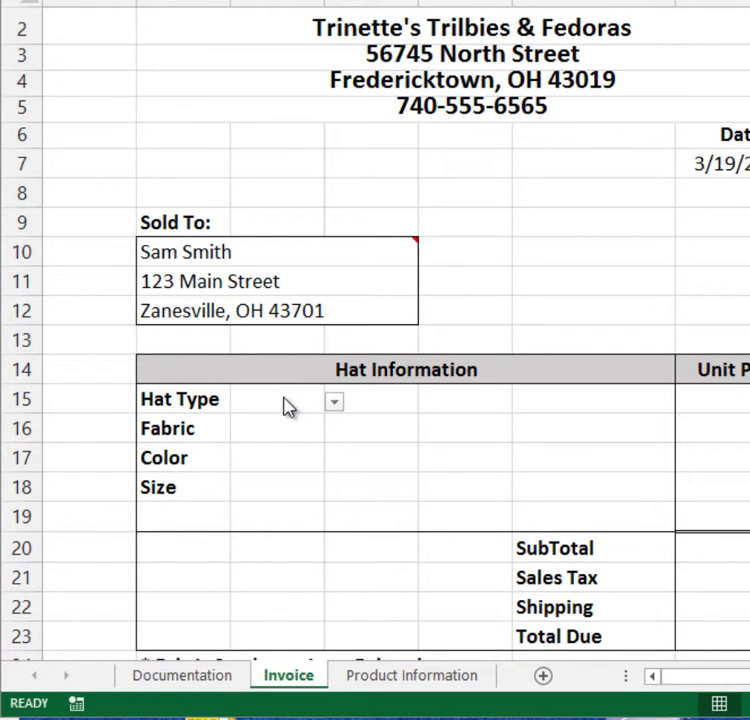
- Pick Trilby as the Hat Type from C15's dropdown
click(287, 405)
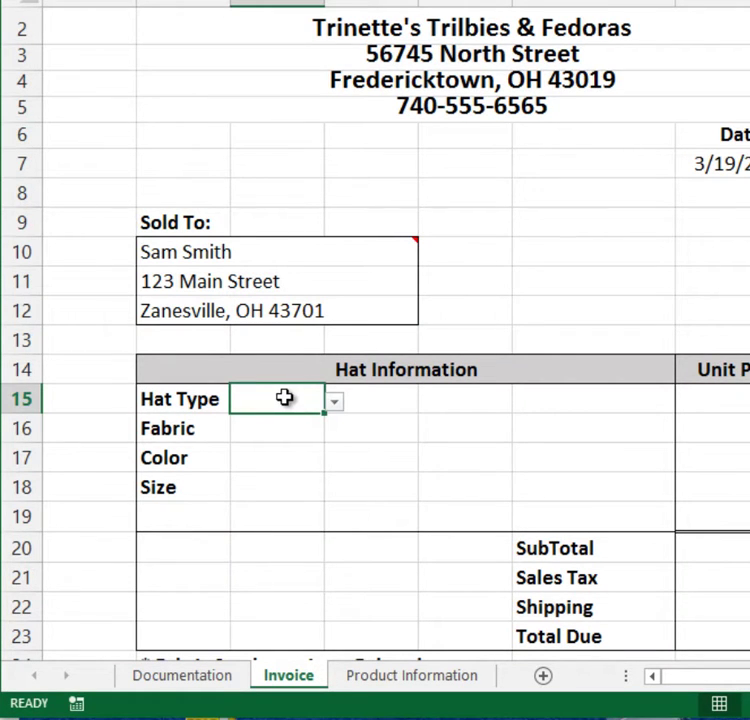
click(337, 404)
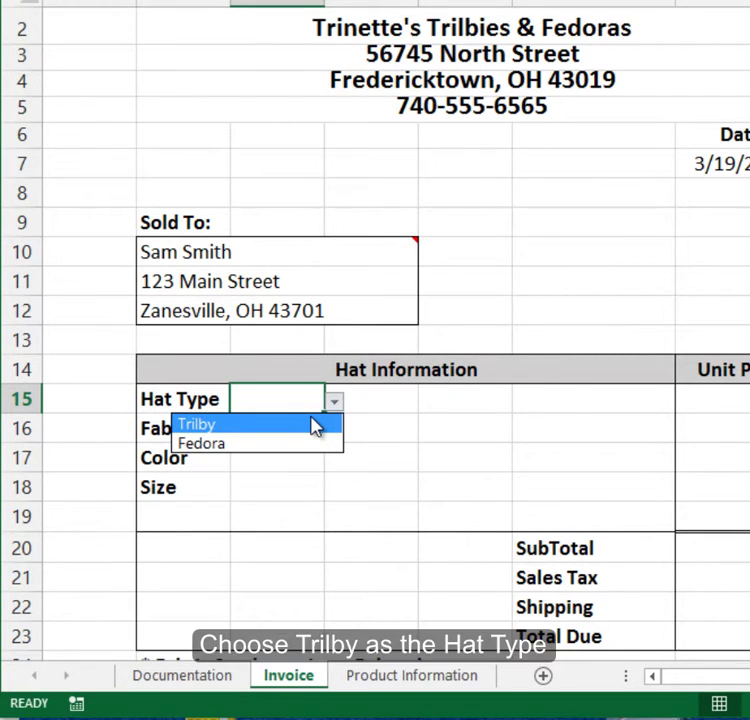
click(313, 425)
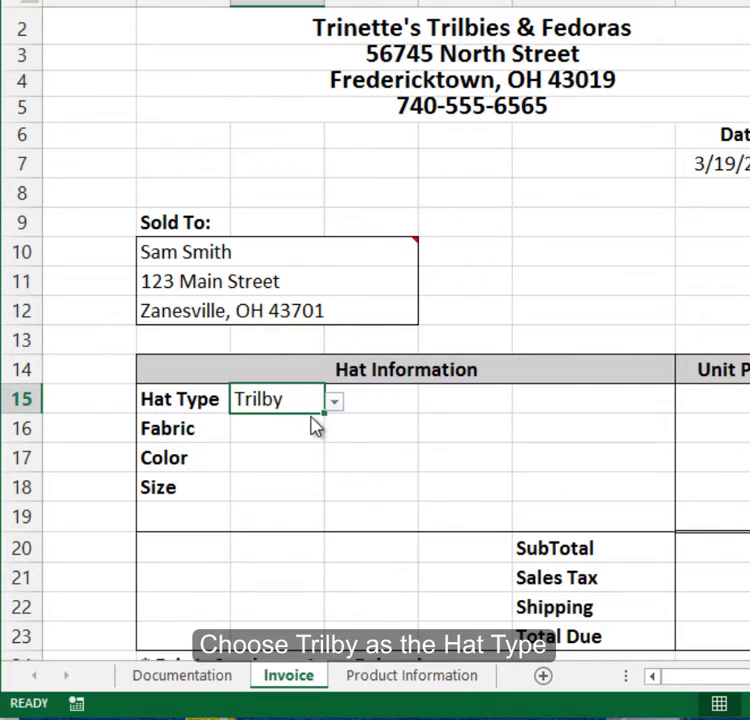
click(280, 428)
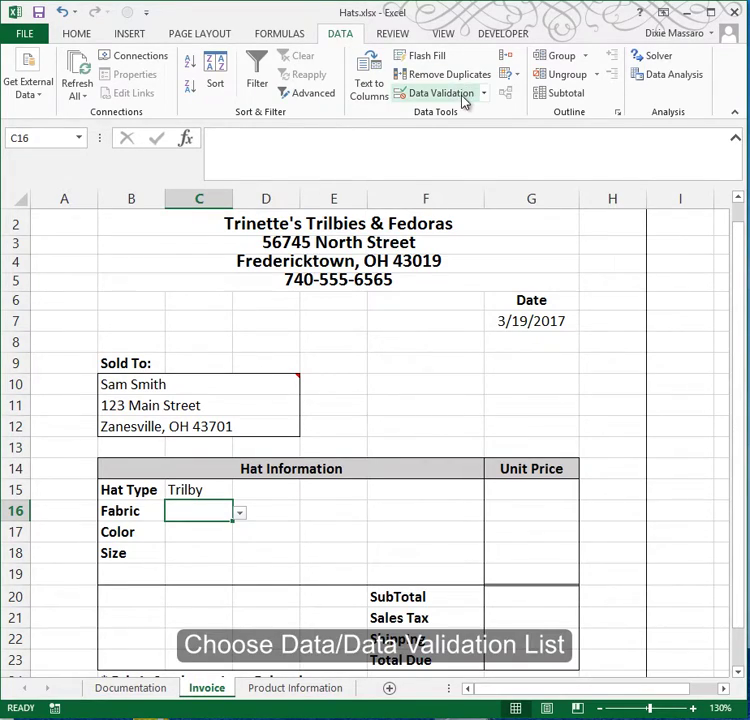
- Change C16's validation list source to the fabrics in 'Product Information'!$A$7:$A$9
click(463, 97)
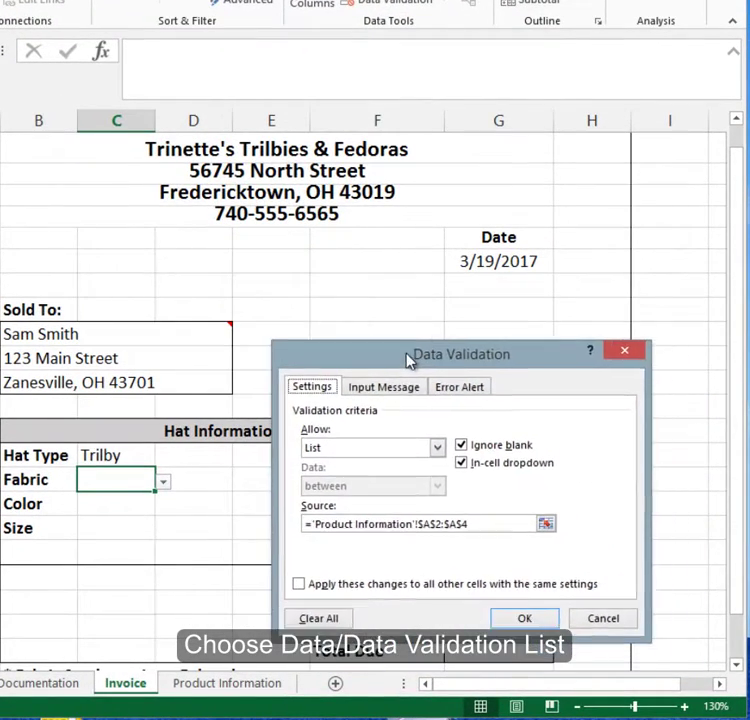
drag(410, 360, 388, 349)
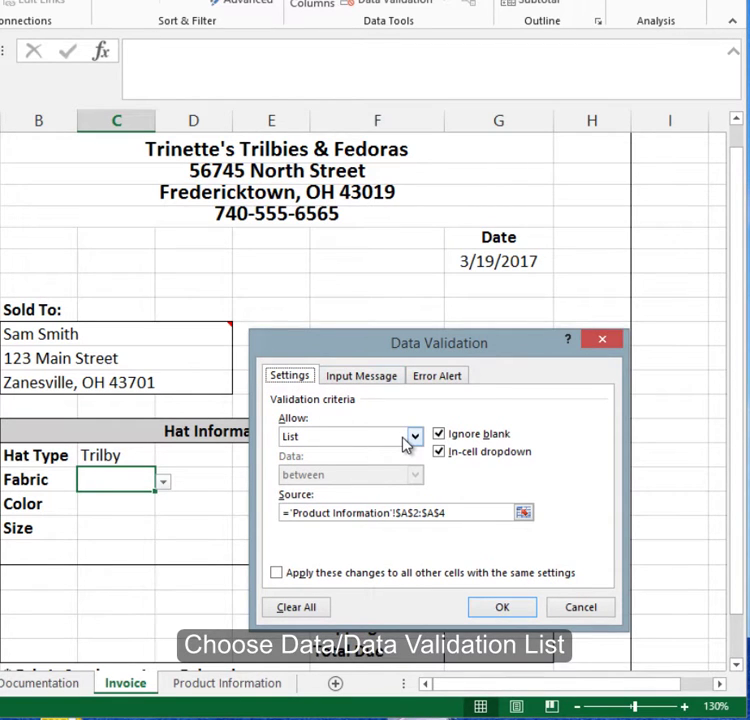
click(452, 512)
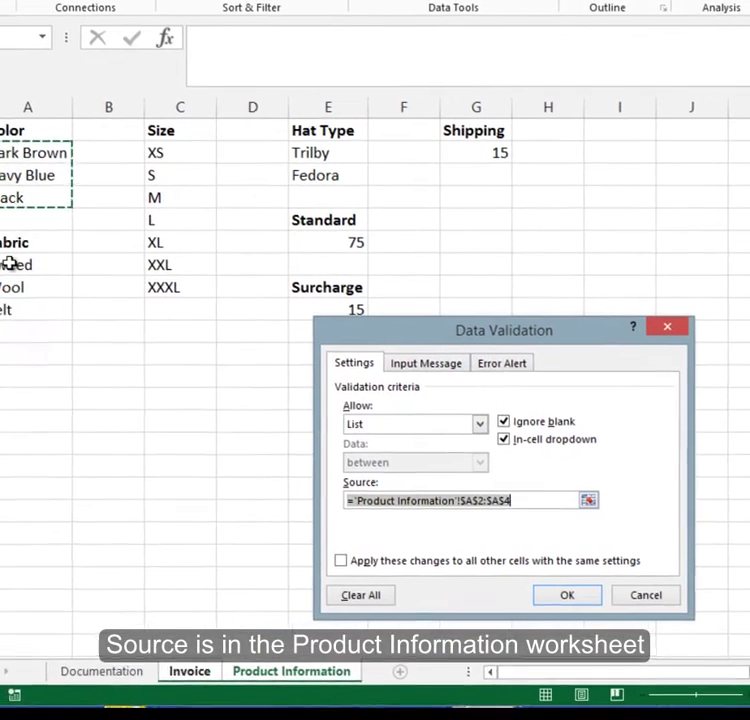
click(60, 254)
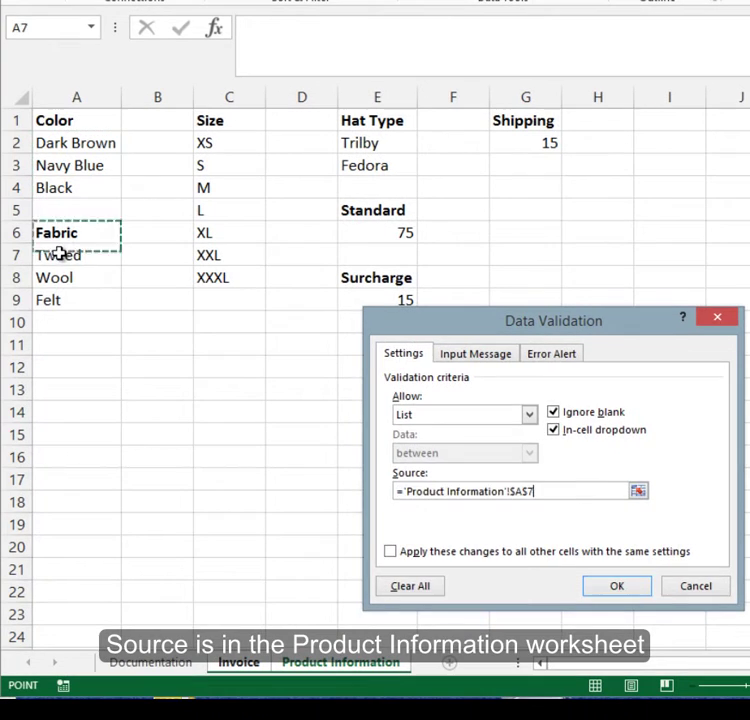
drag(60, 254, 59, 296)
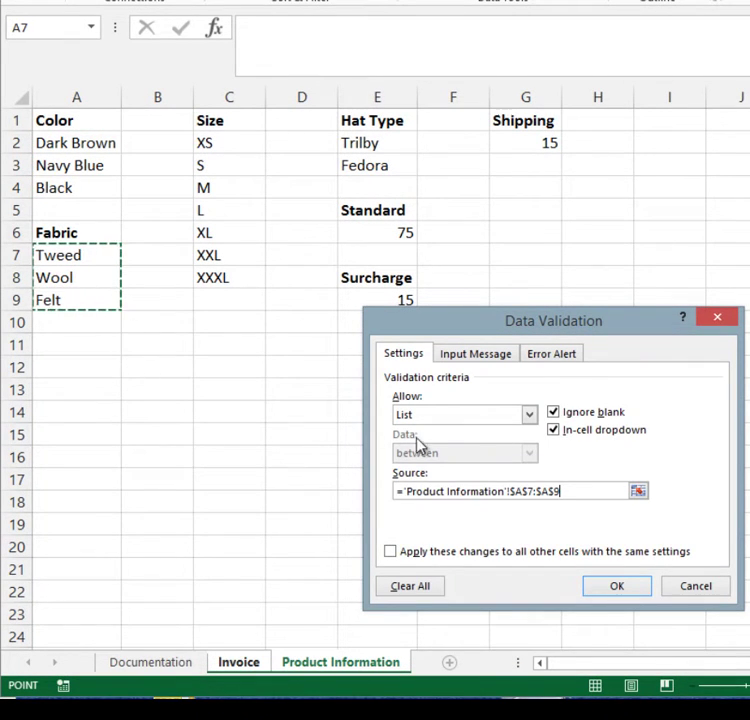
click(490, 360)
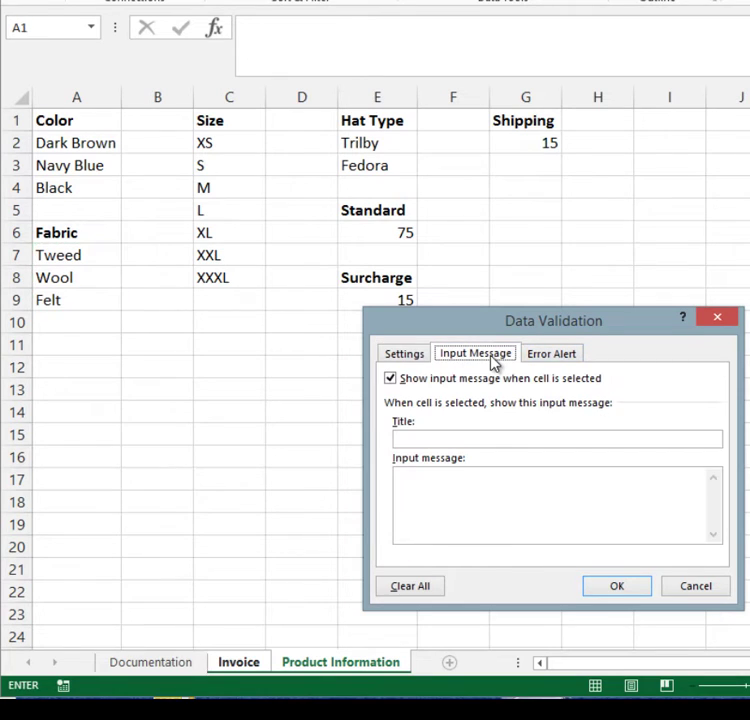
click(554, 360)
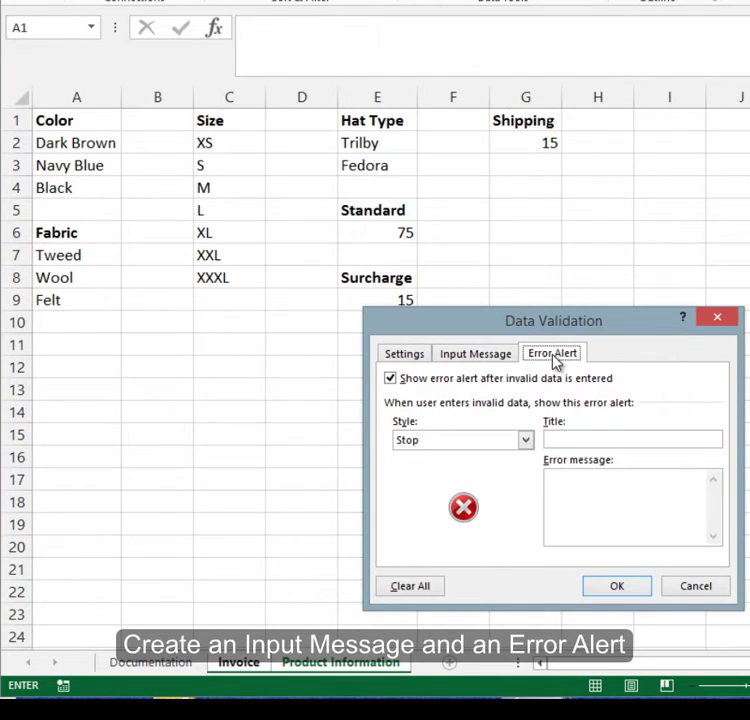
click(394, 354)
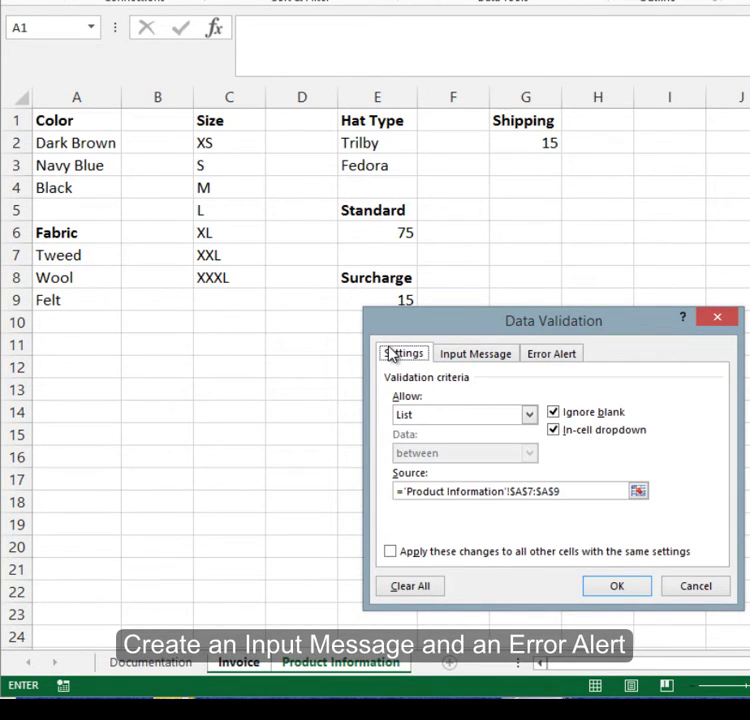
click(612, 590)
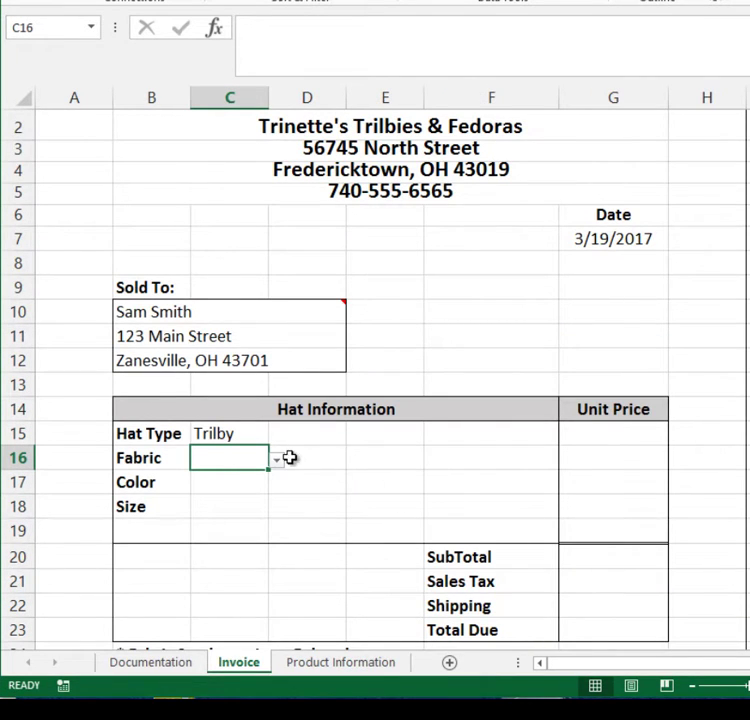
- Pick Tweed as the Fabric from C16's dropdown
click(279, 461)
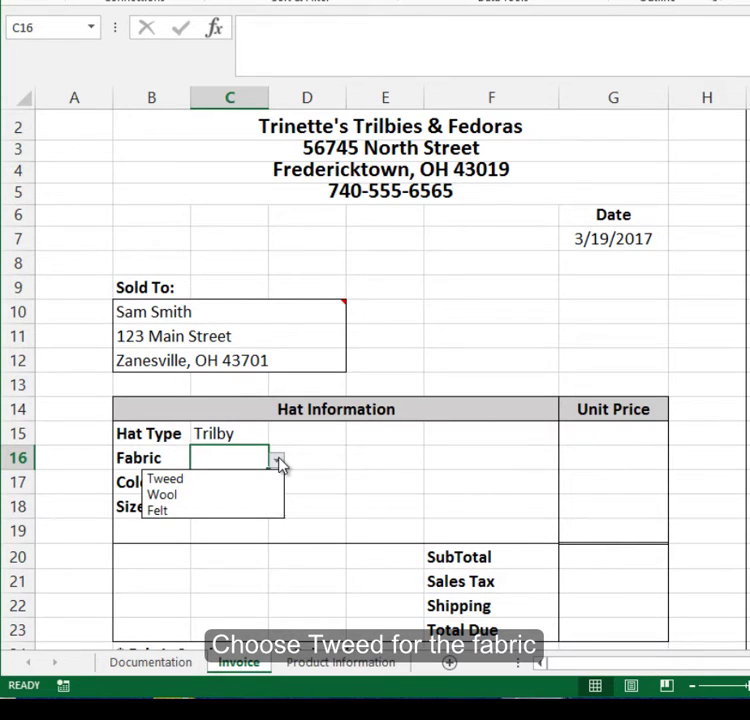
click(245, 480)
click(238, 483)
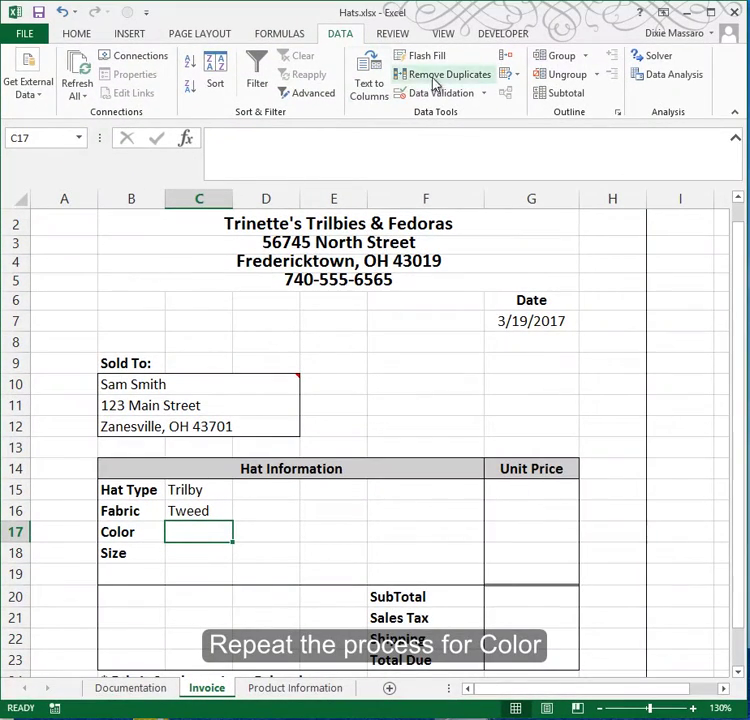
- Limit C17 to the colours in 'Product Information'!$A$2:$A$4 and choose Navy Blue
click(458, 66)
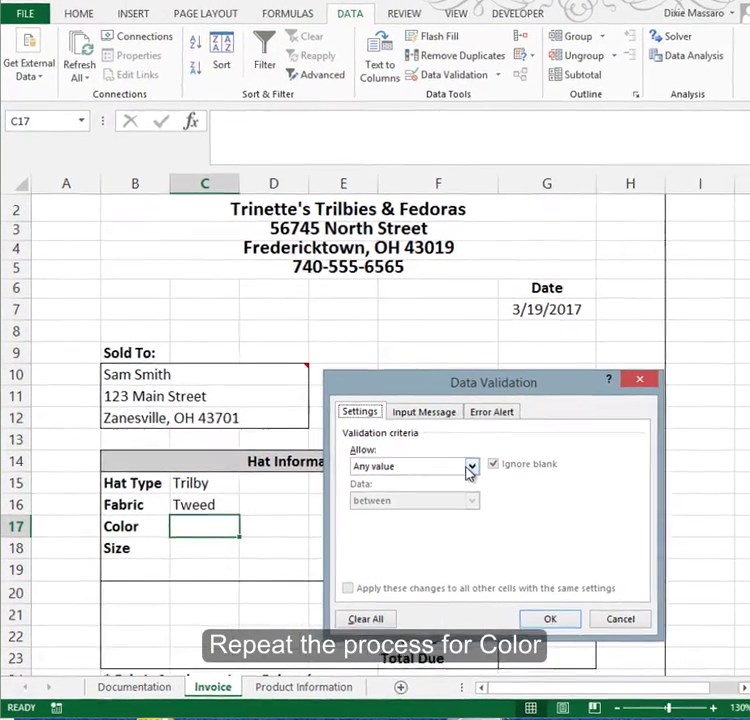
click(457, 473)
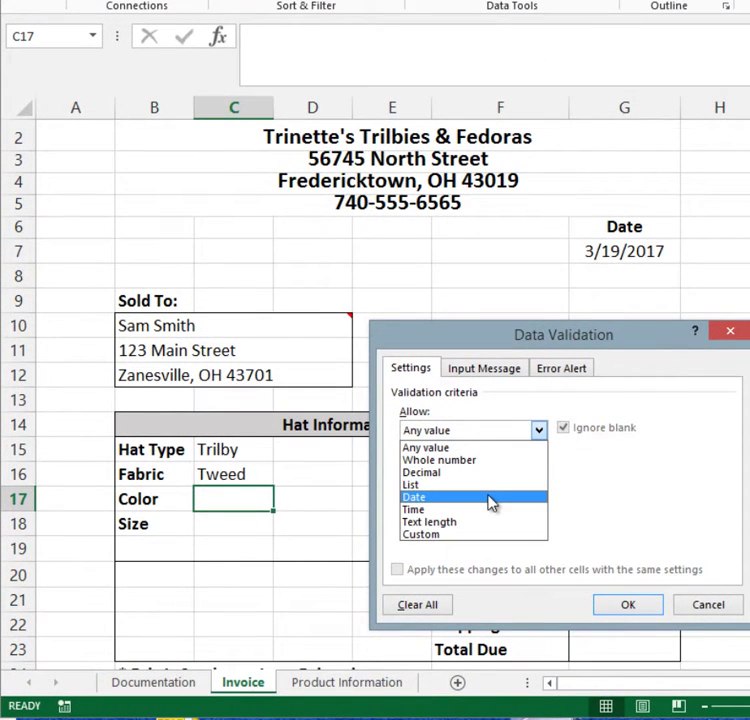
click(464, 498)
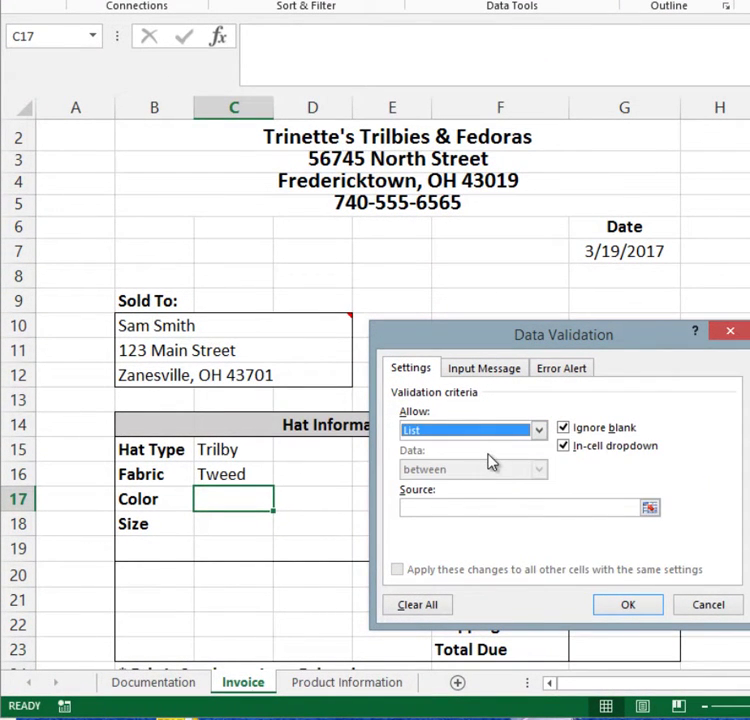
click(460, 507)
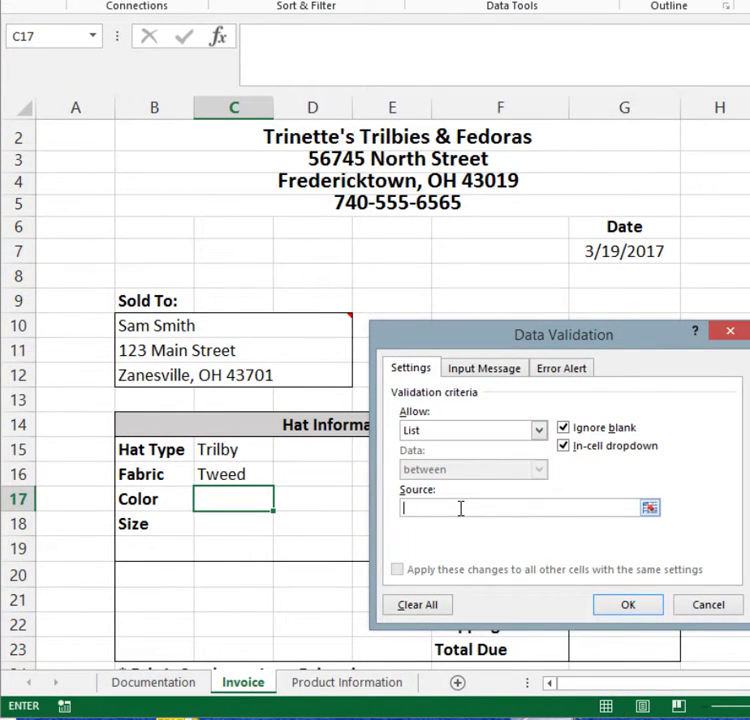
click(333, 682)
click(52, 150)
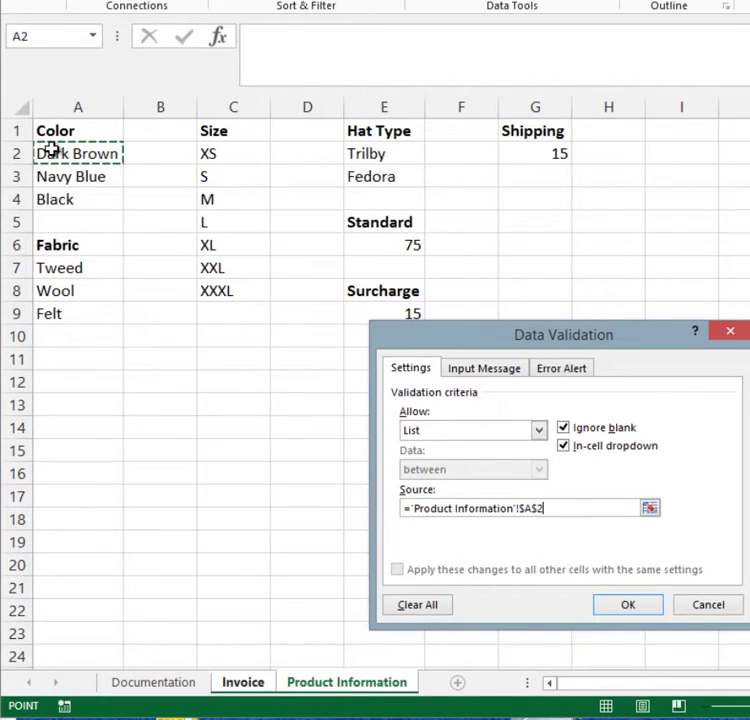
drag(52, 150, 54, 204)
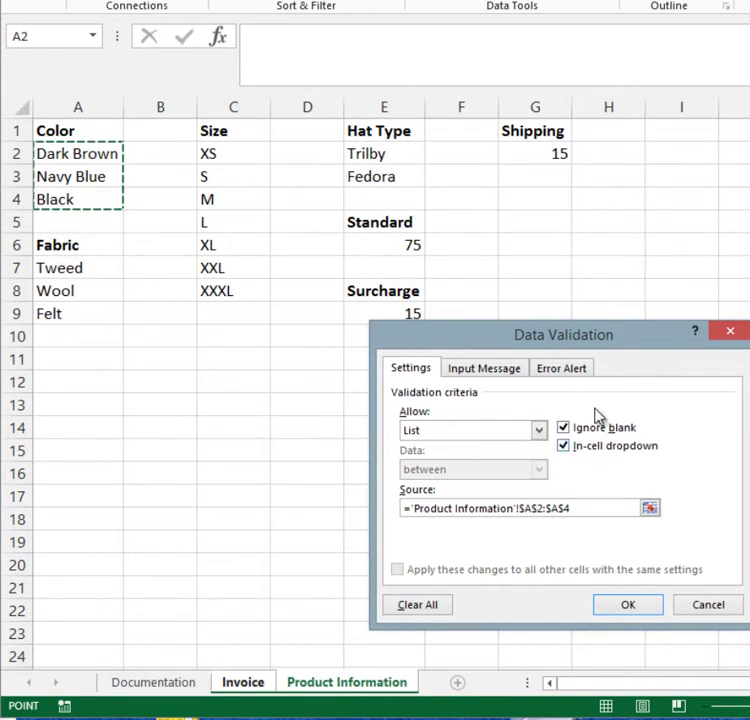
click(485, 369)
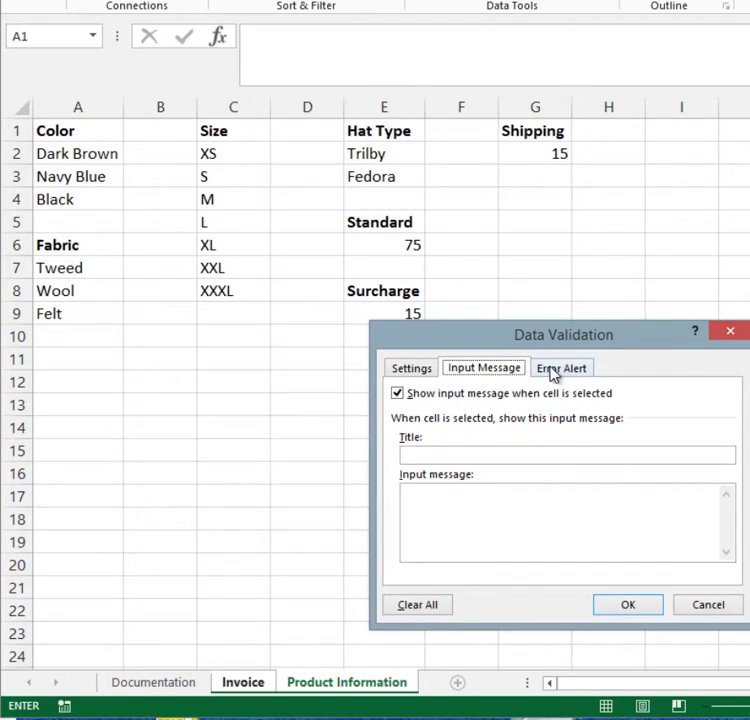
click(556, 372)
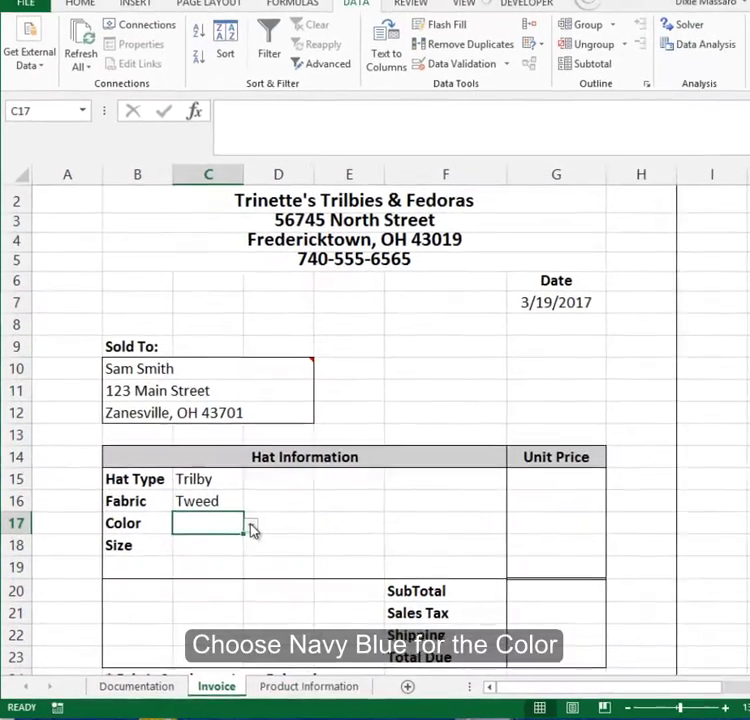
click(240, 537)
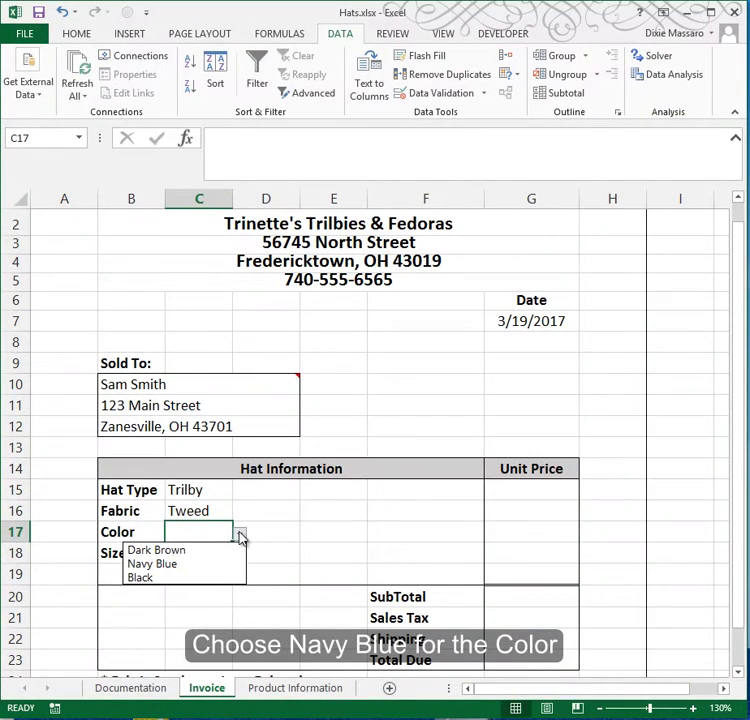
click(204, 565)
click(198, 553)
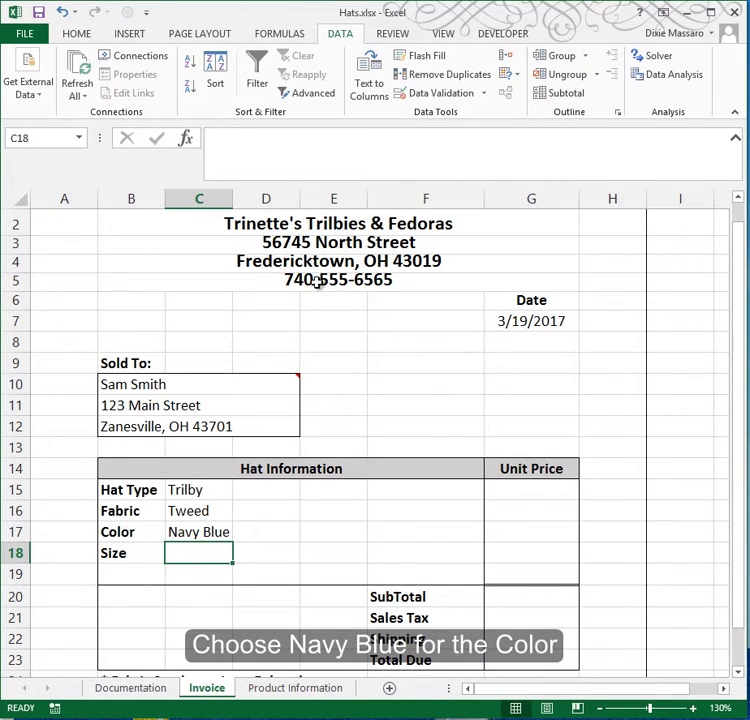
- Restrict C18 to a list of sizes from 'Product Information'!$C$2:$C$8
click(432, 94)
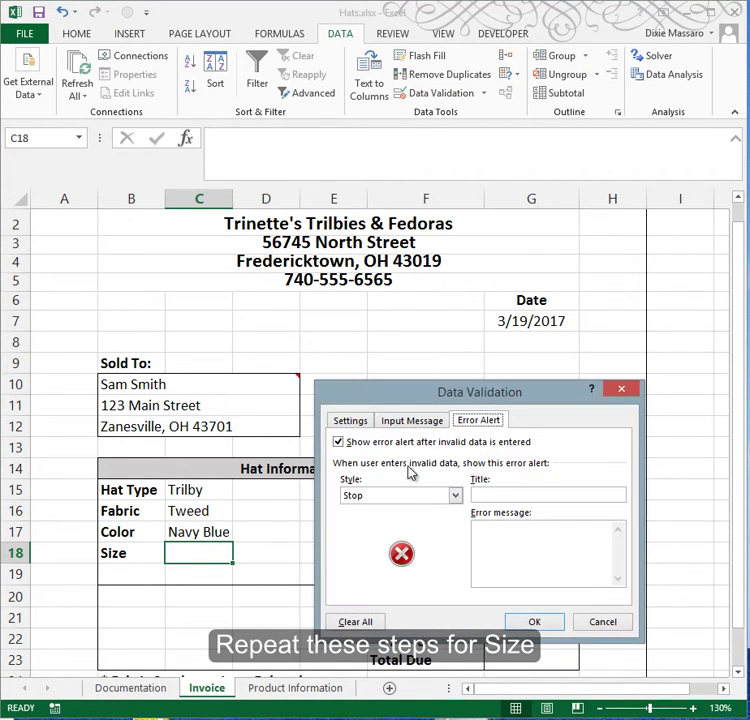
click(360, 423)
click(455, 474)
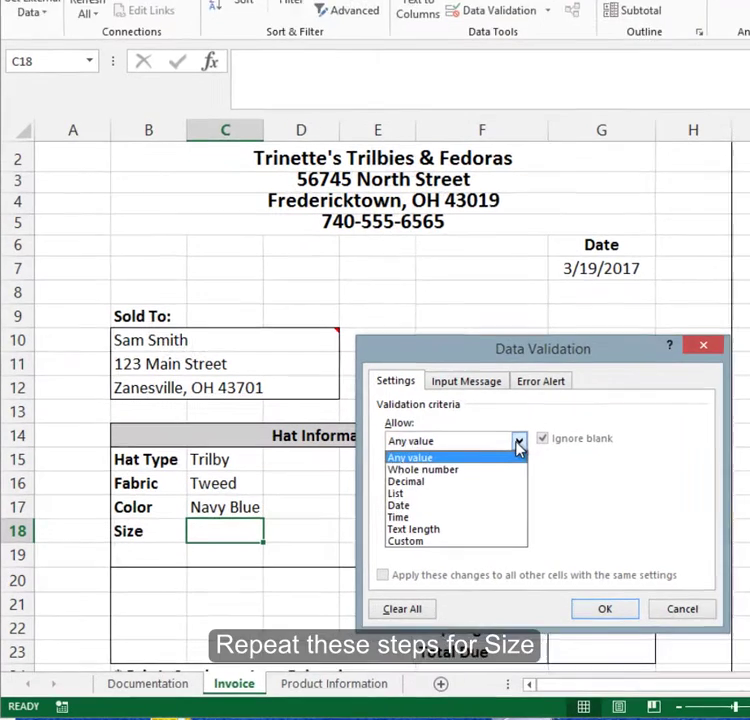
click(474, 494)
click(440, 515)
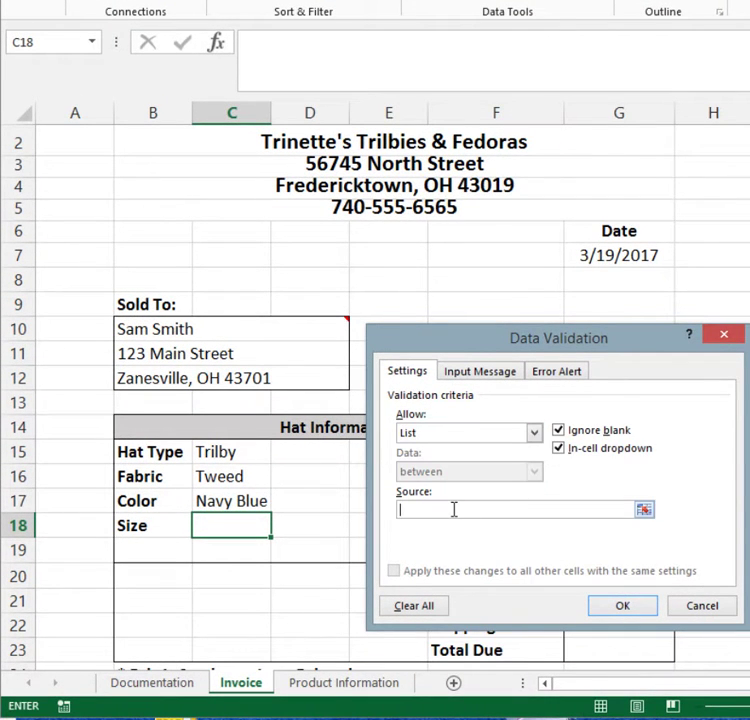
click(325, 684)
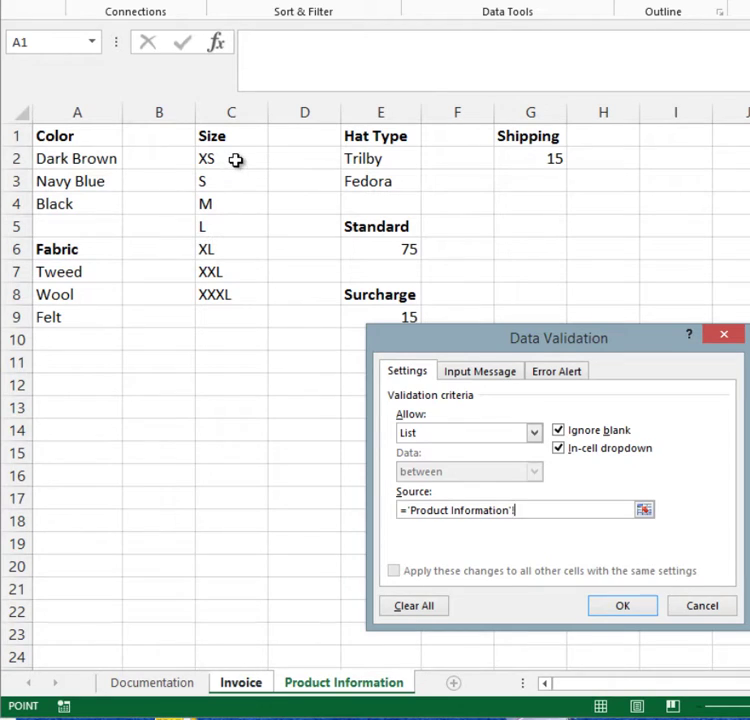
drag(235, 160, 229, 290)
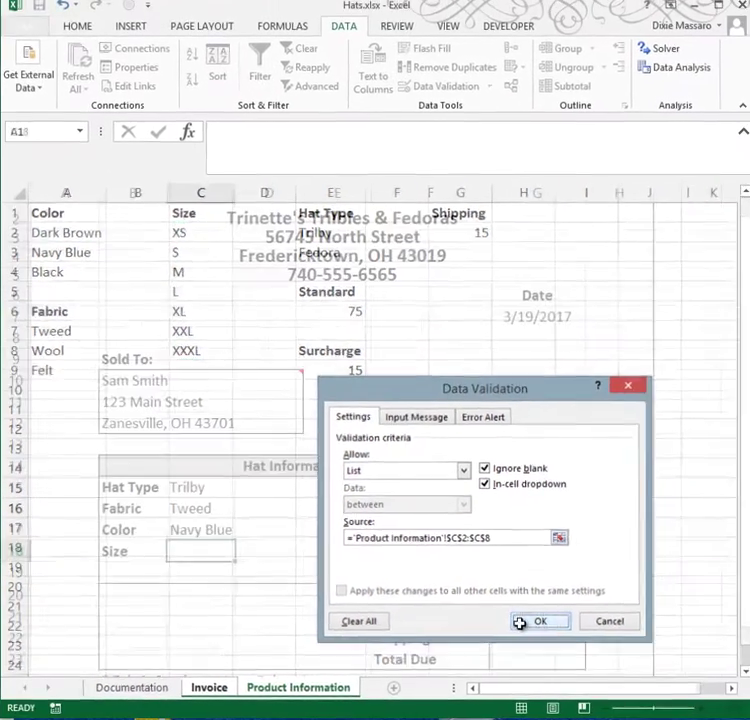
click(533, 621)
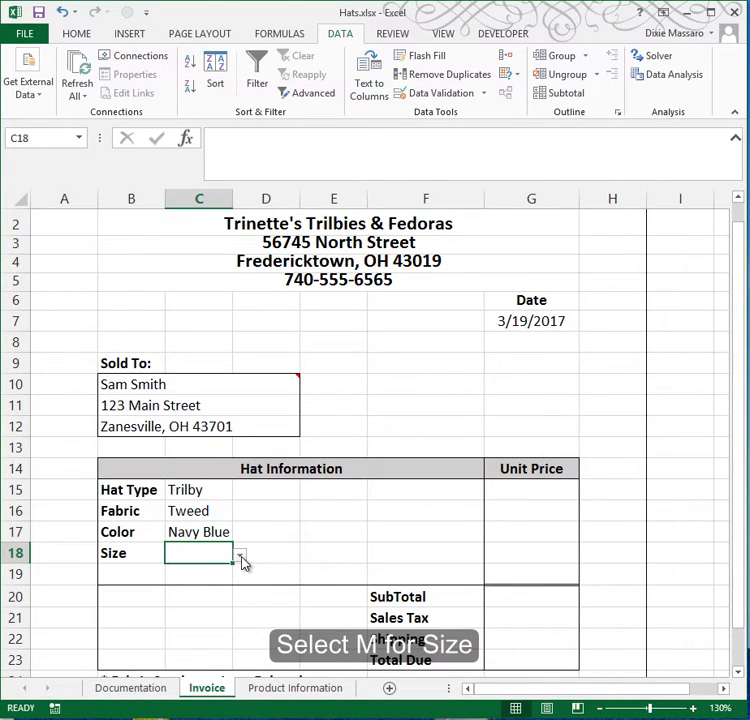
- Choose M as the Size in C18 and save the workbook
click(241, 557)
click(196, 594)
key(ctrl+s)
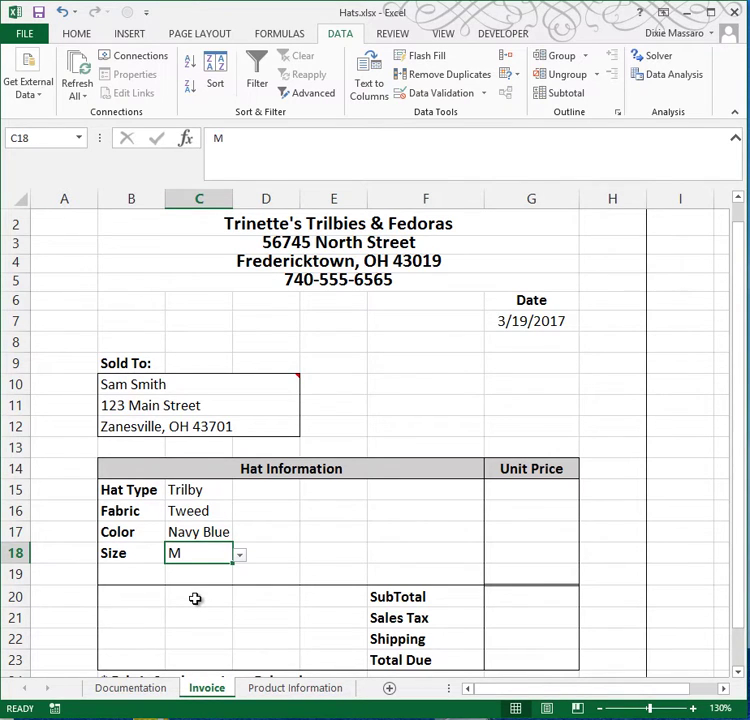
drag(137, 484, 201, 562)
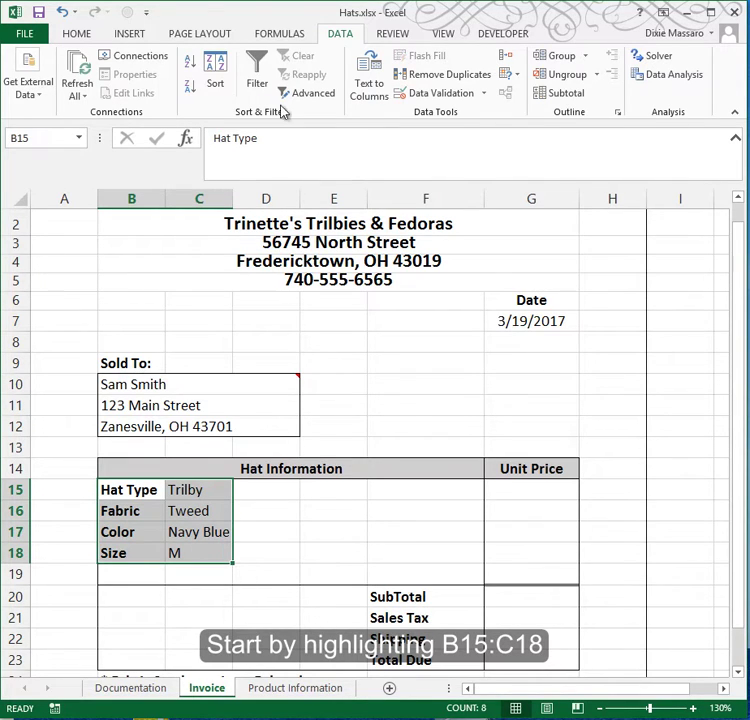
- Create range names from the left-column labels of B15:C18 and review them in Name Manager
click(287, 33)
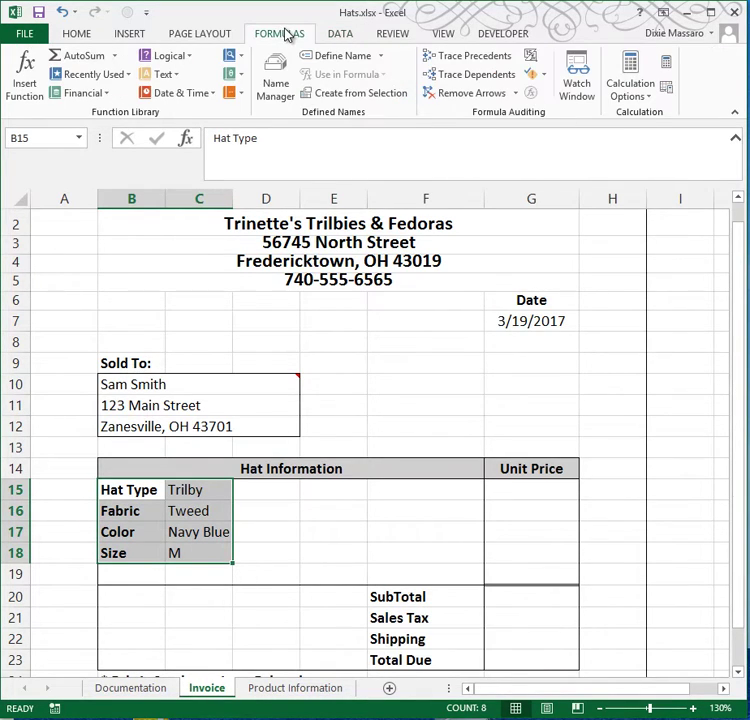
click(349, 94)
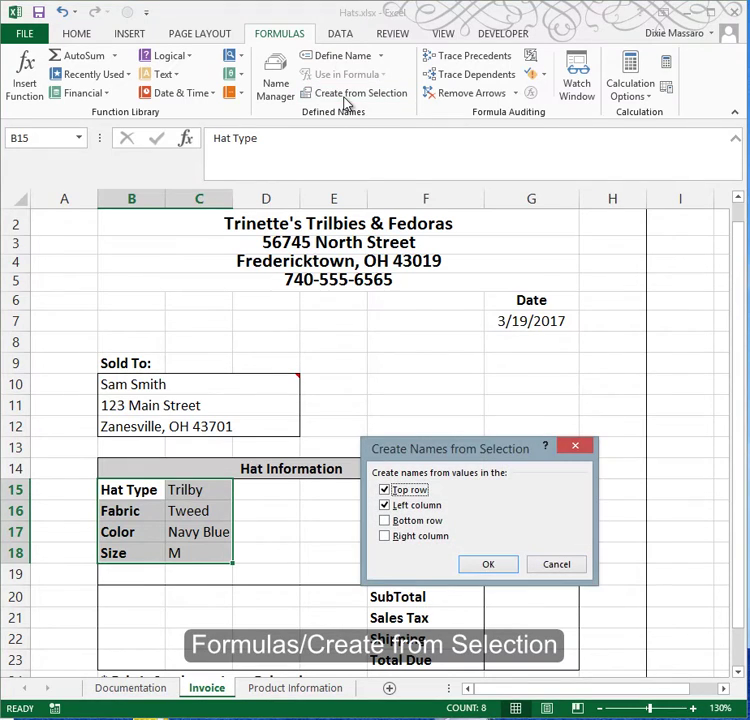
click(385, 490)
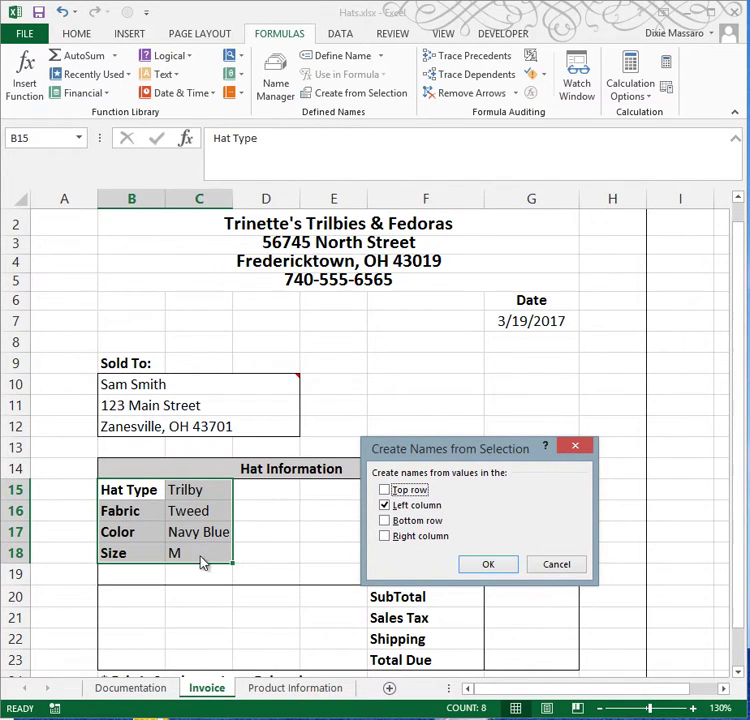
click(506, 566)
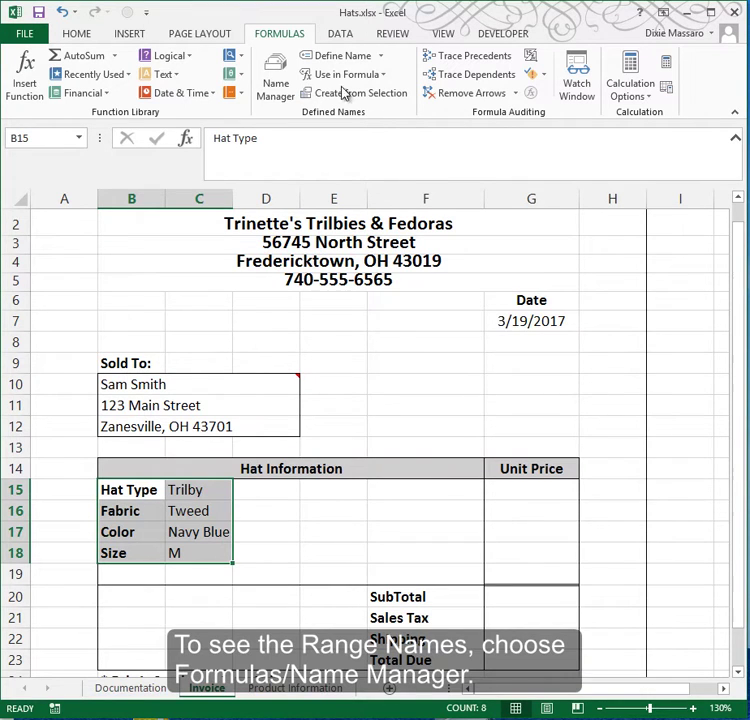
click(273, 84)
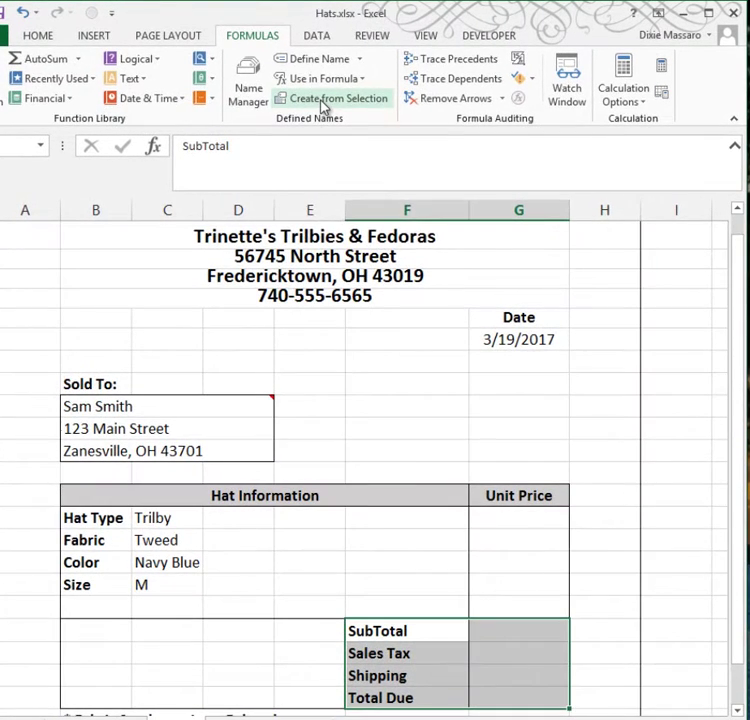
- Create range names for G20:G23 from the SubTotal through Total Due labels
click(323, 104)
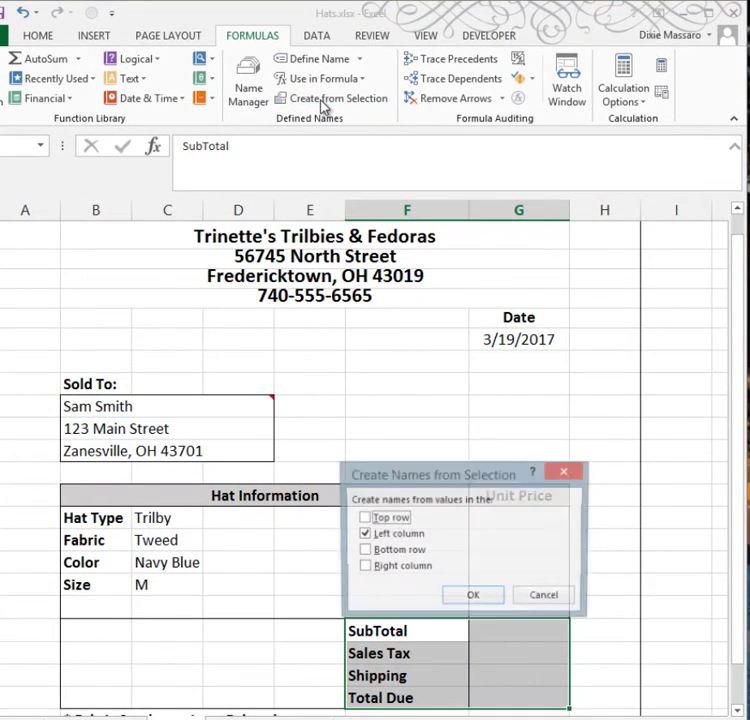
click(469, 597)
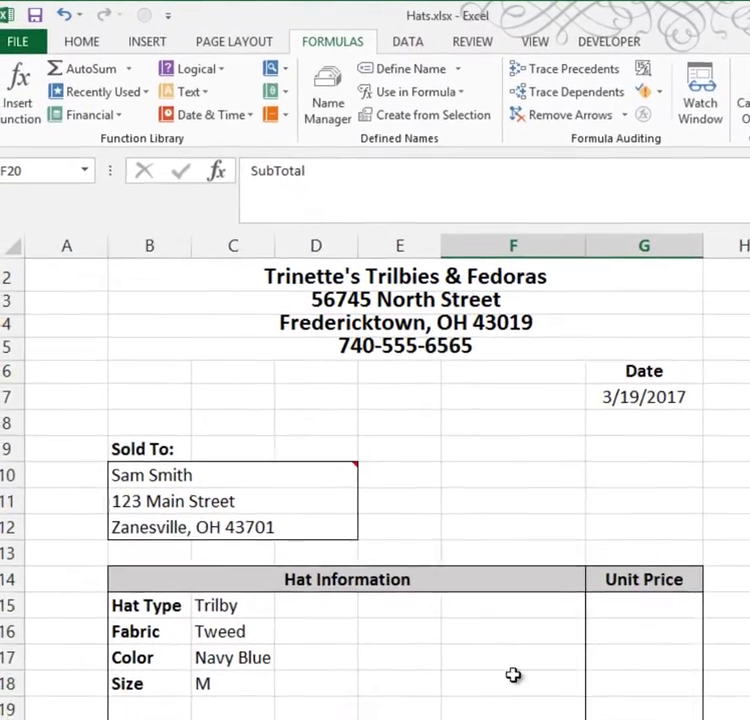
click(158, 425)
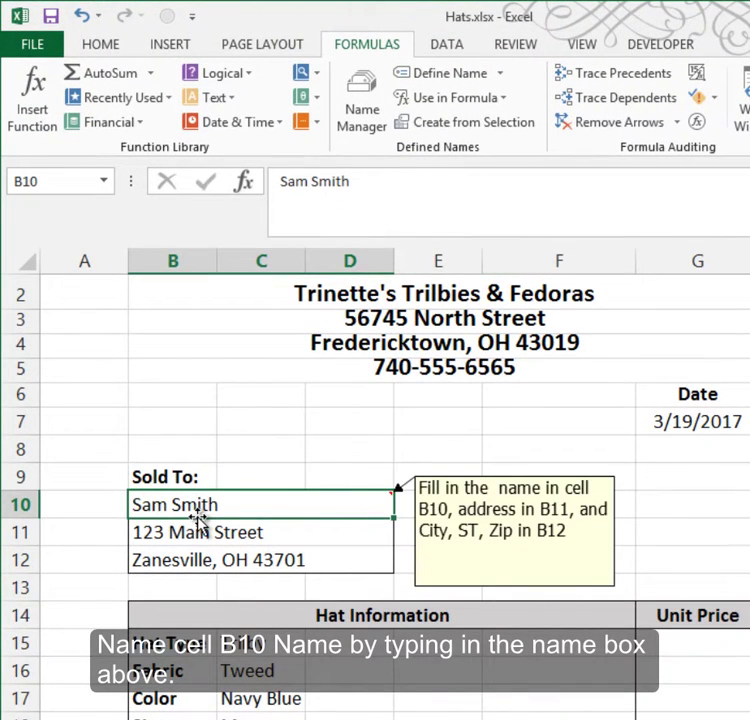
- Name cells B10, B11 and B12 Name, Address and CityStZip through the Name Box
click(67, 180)
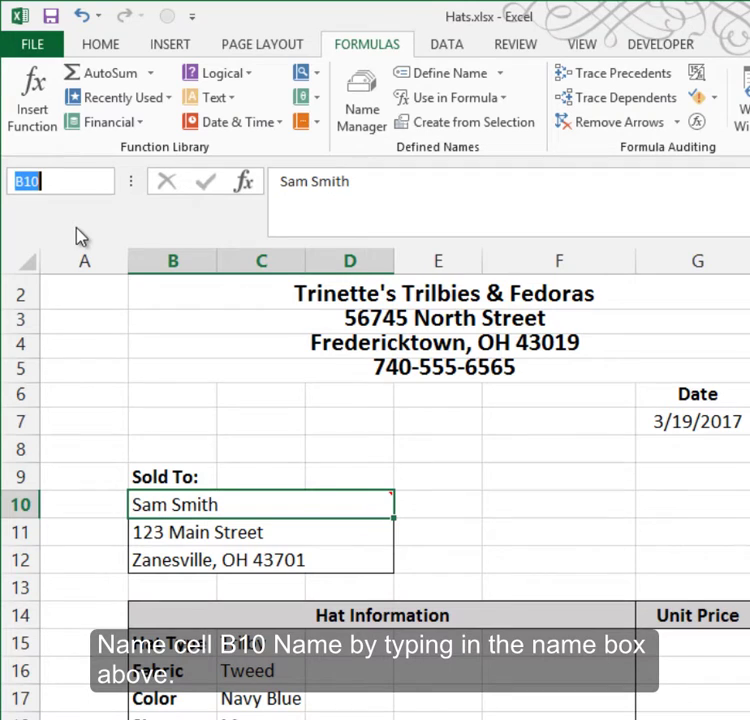
text(Name)
key(Return)
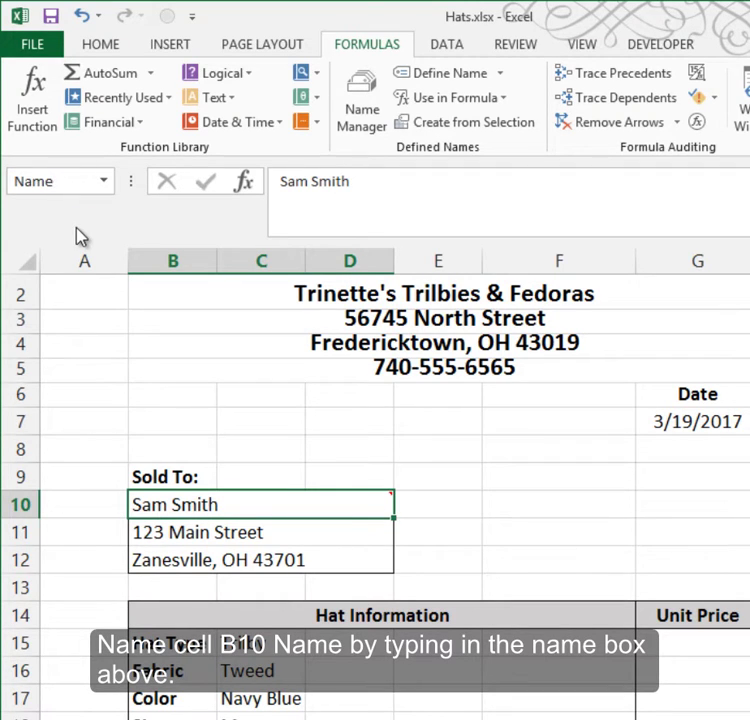
click(159, 531)
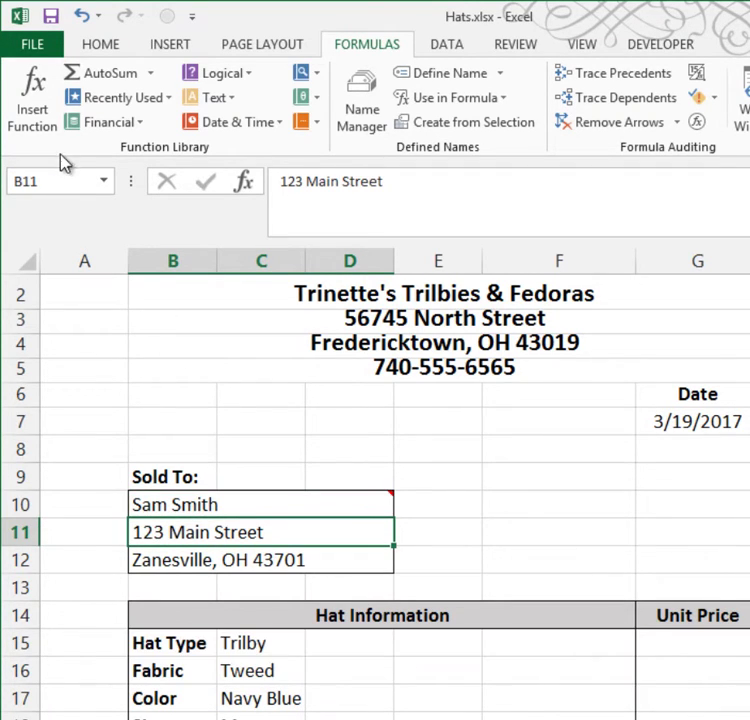
click(50, 182)
text(A)
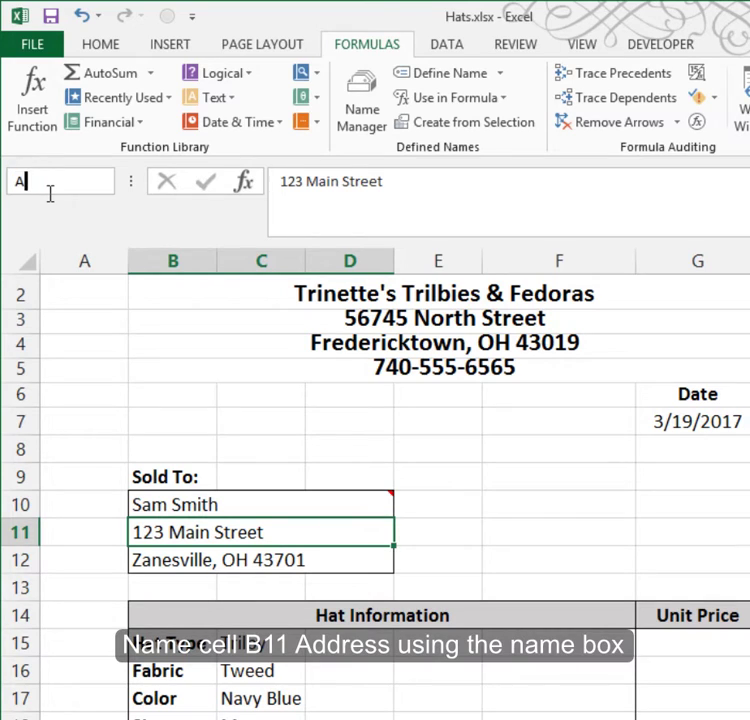
text(ddress)
key(Return)
click(145, 563)
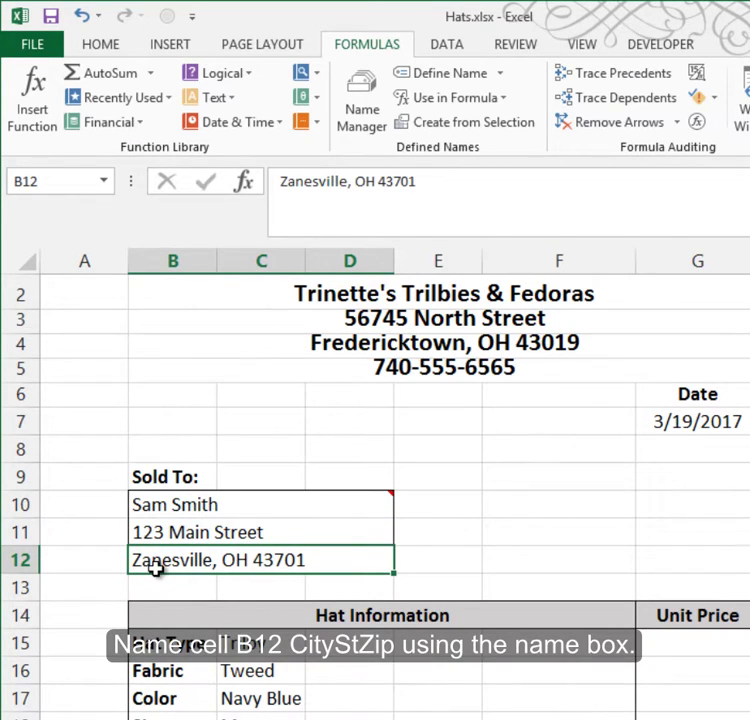
click(66, 180)
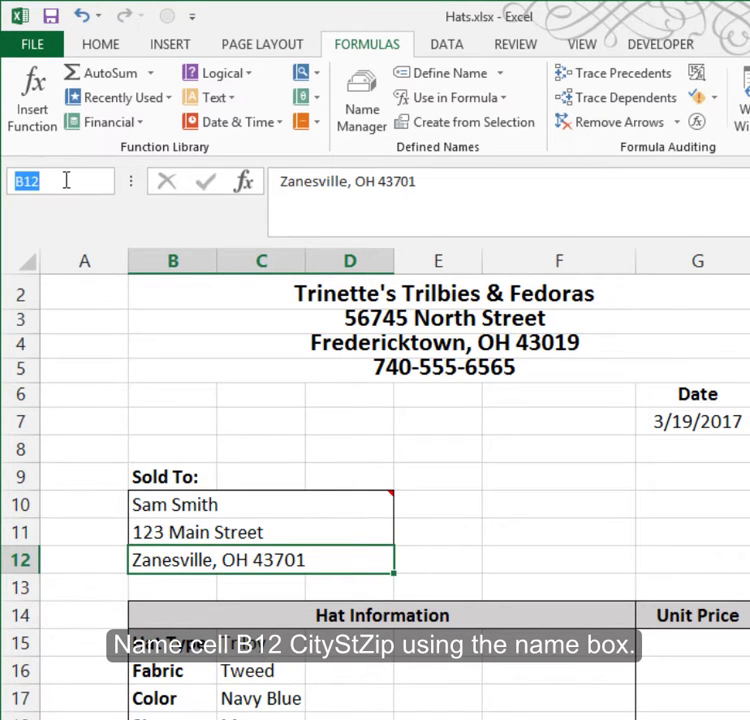
text(CityStZip)
key(Return)
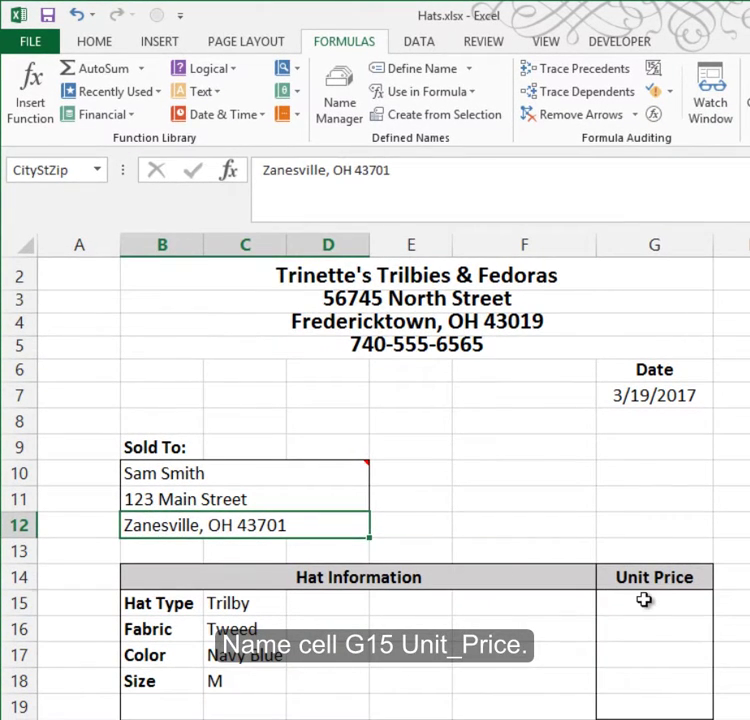
- Name cell G15 Unit_Price and cell G16 Surcharge through the Name Box
click(662, 617)
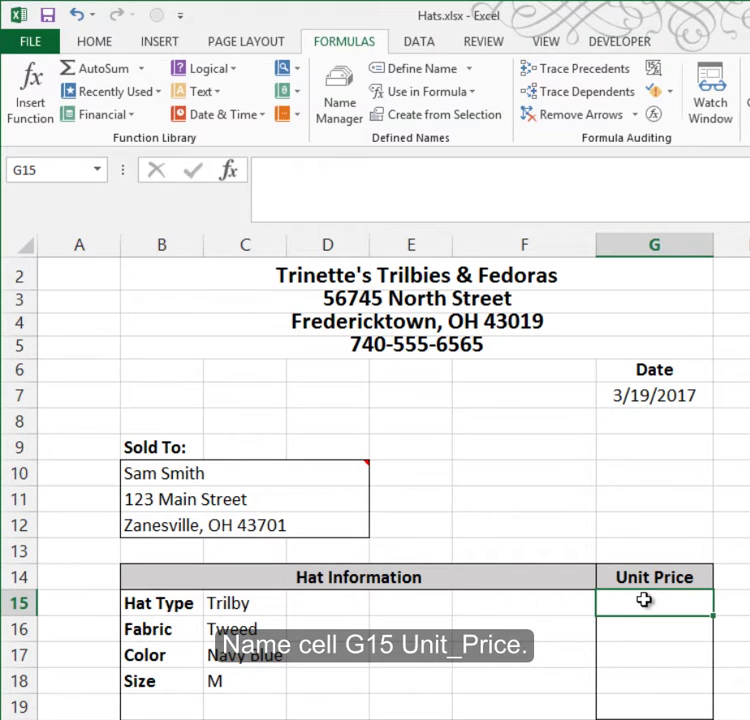
click(70, 173)
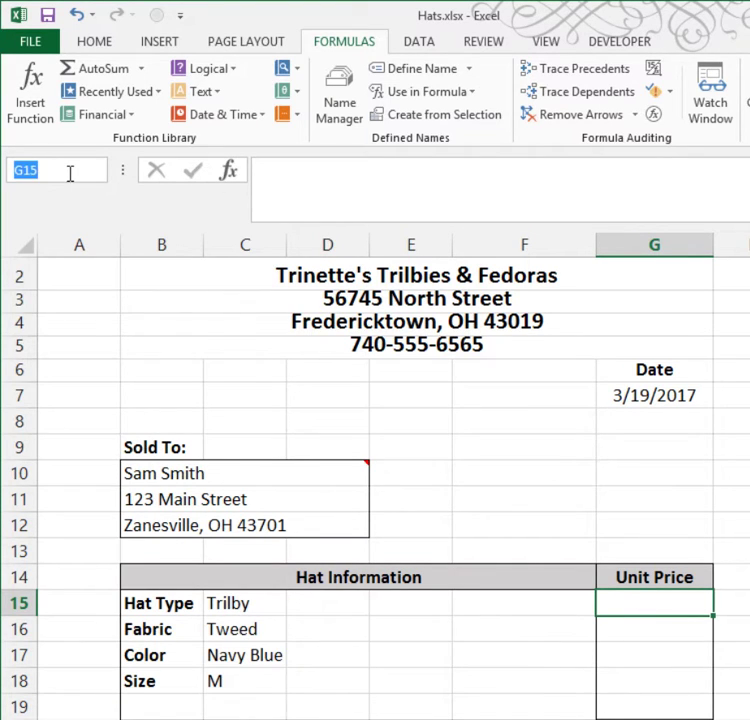
text(Unit_P)
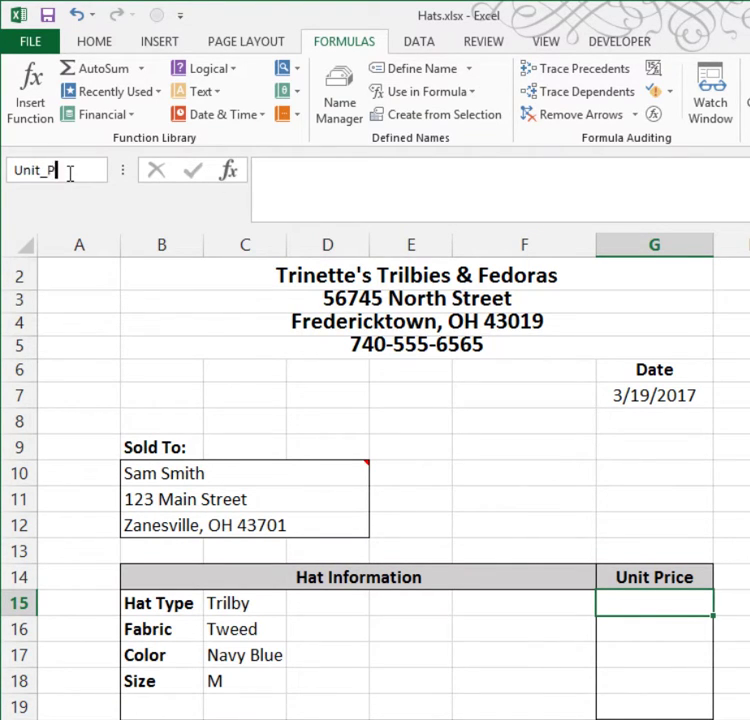
text(rice)
key(Return)
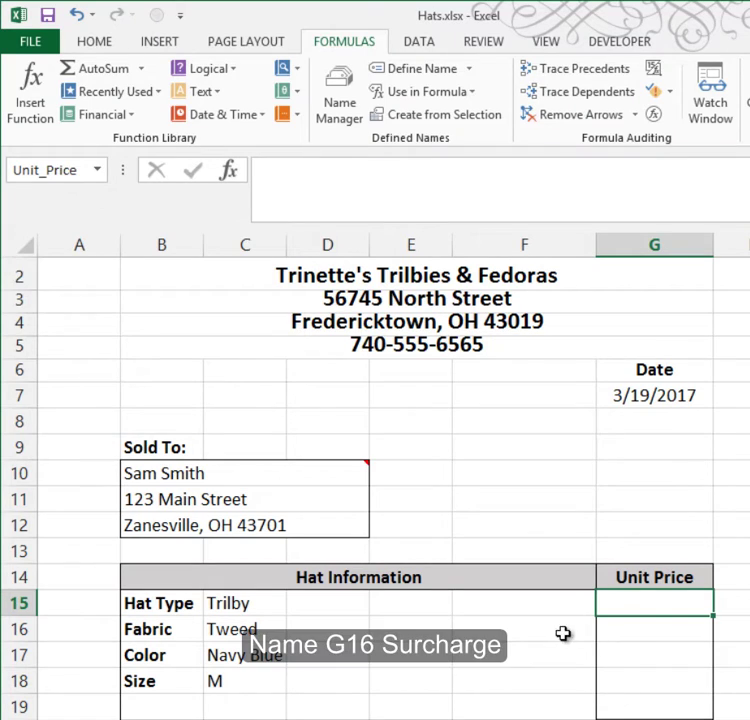
click(632, 638)
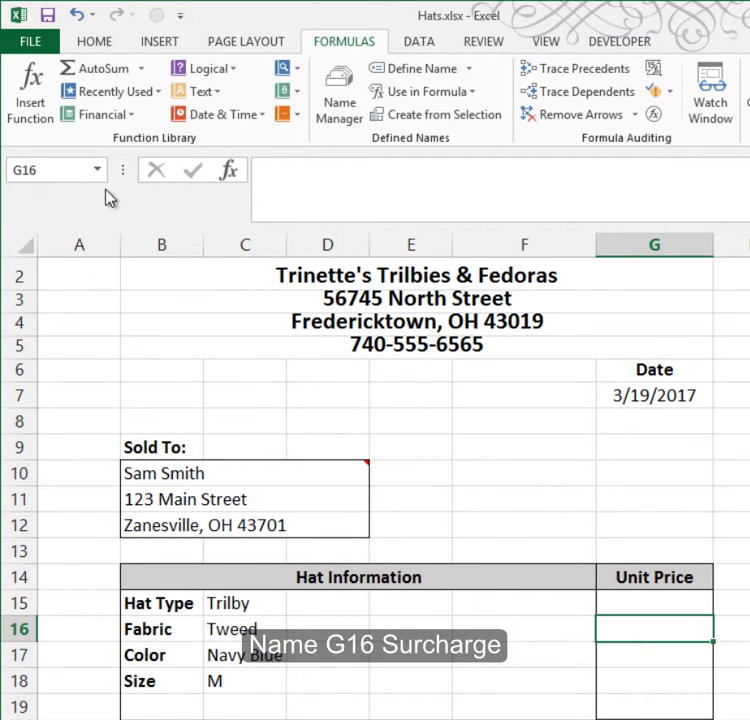
click(72, 172)
text(Surcharge)
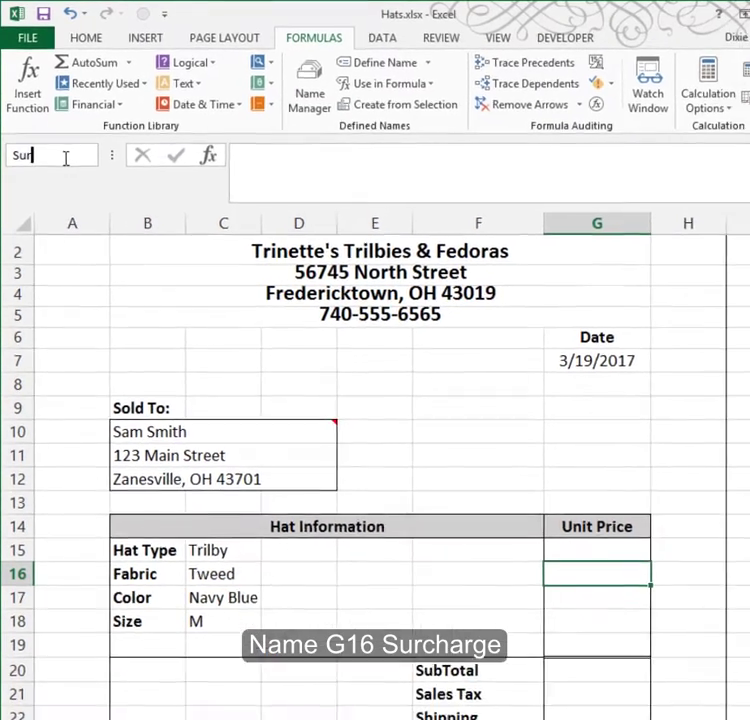
key(Return)
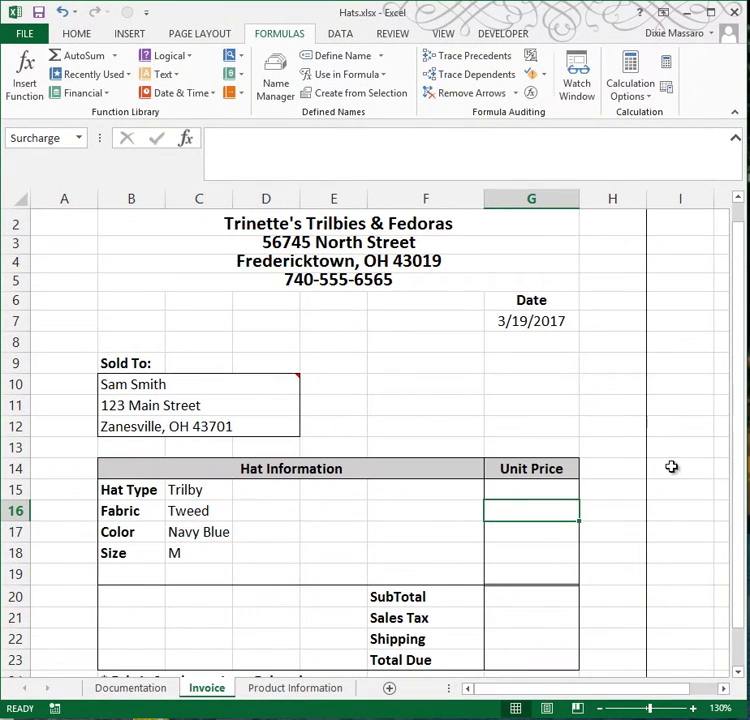
scroll(737, 490, down, 1)
click(422, 458)
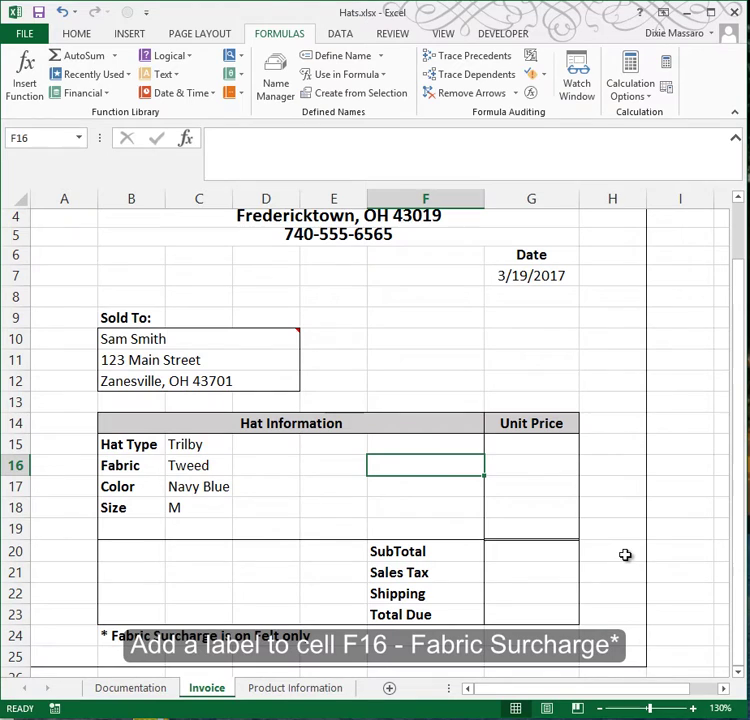
- Enter the label 'Fabric Surcharge*' in cell F16
text(Fabric )
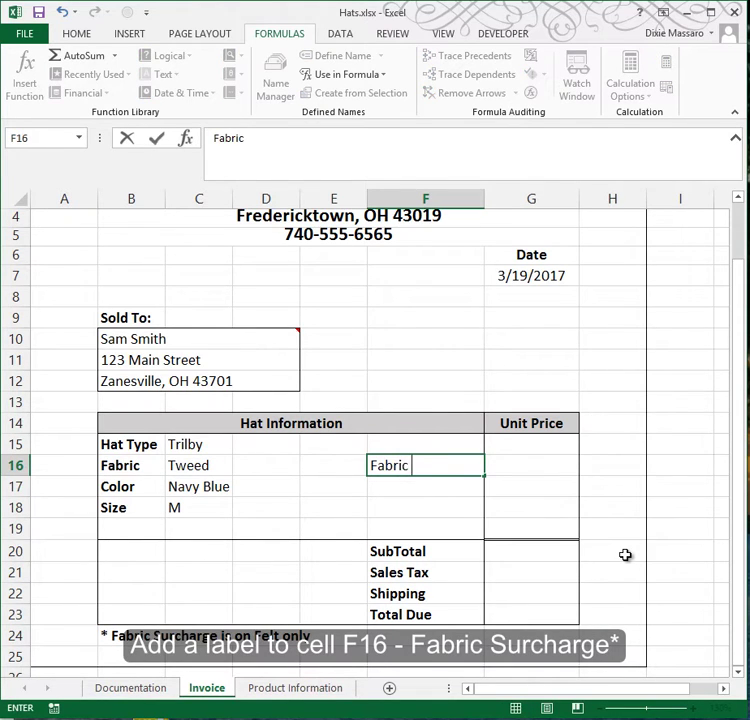
text(Surcharge*)
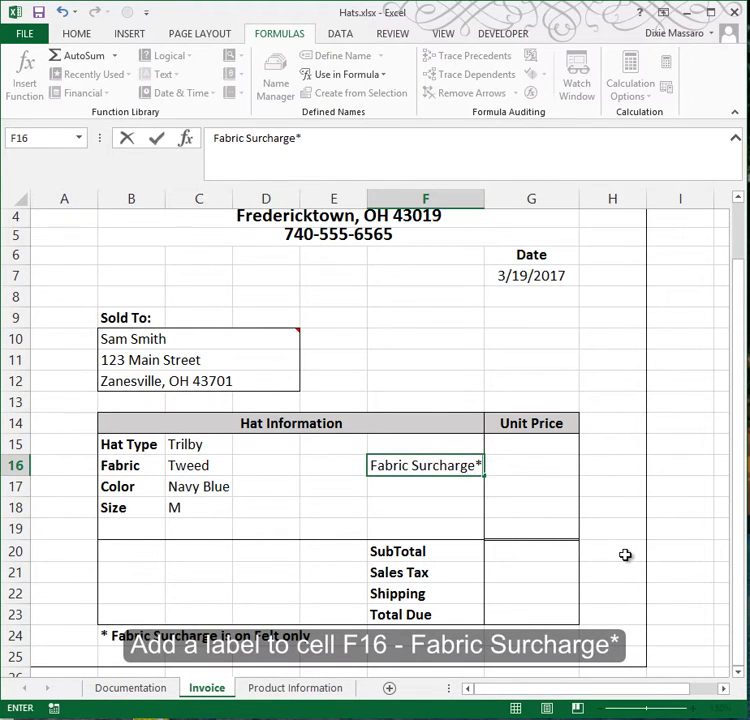
key(Return)
click(519, 439)
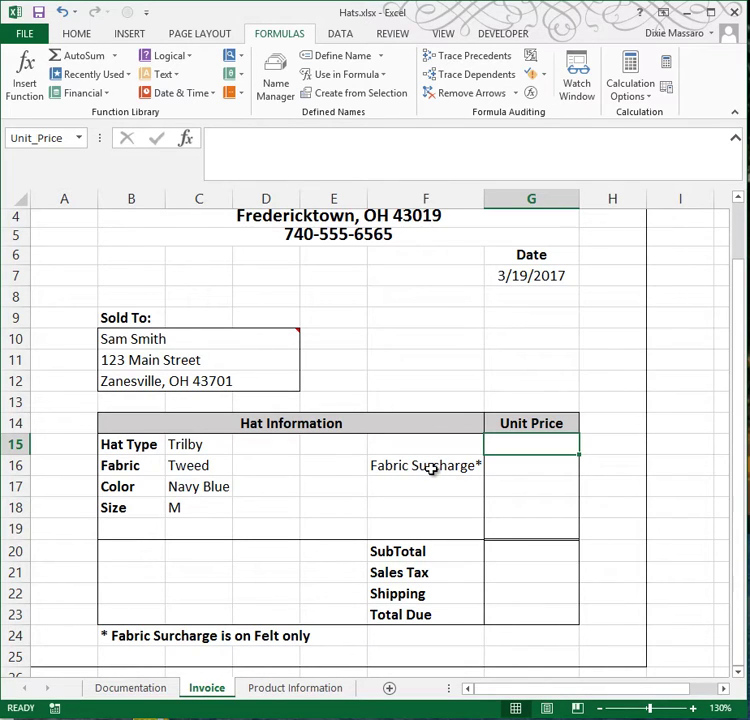
- Link Unit Price G15 to Product Information cell E6 so it shows $75.00
click(534, 441)
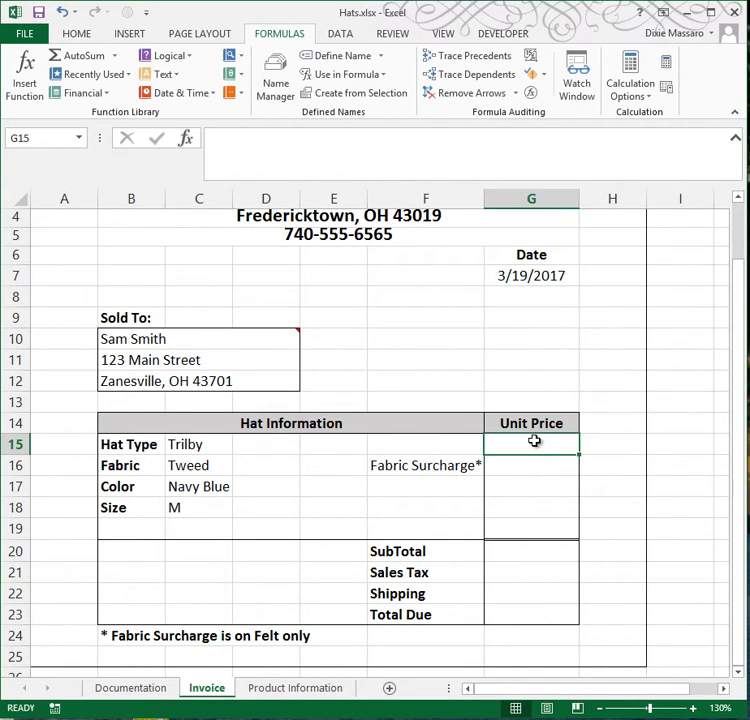
text(=)
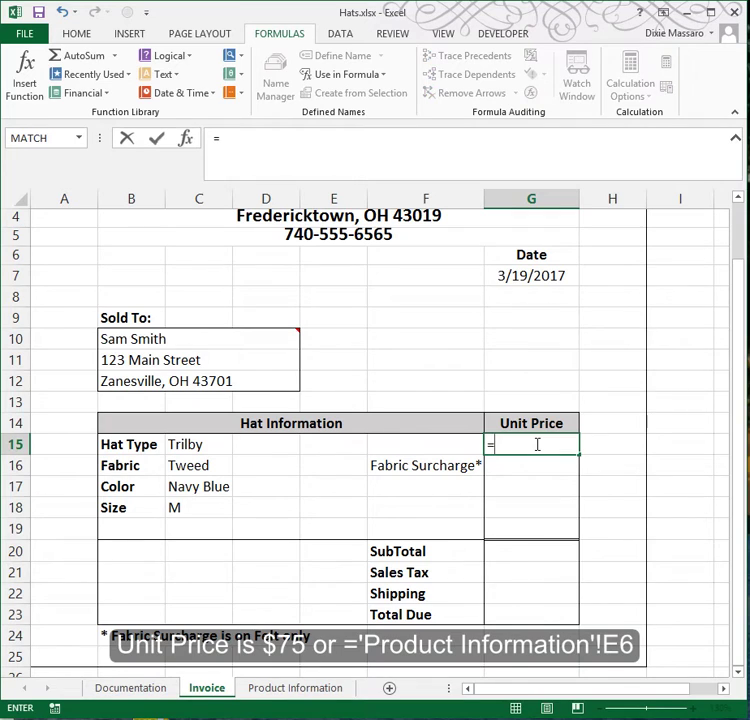
click(296, 689)
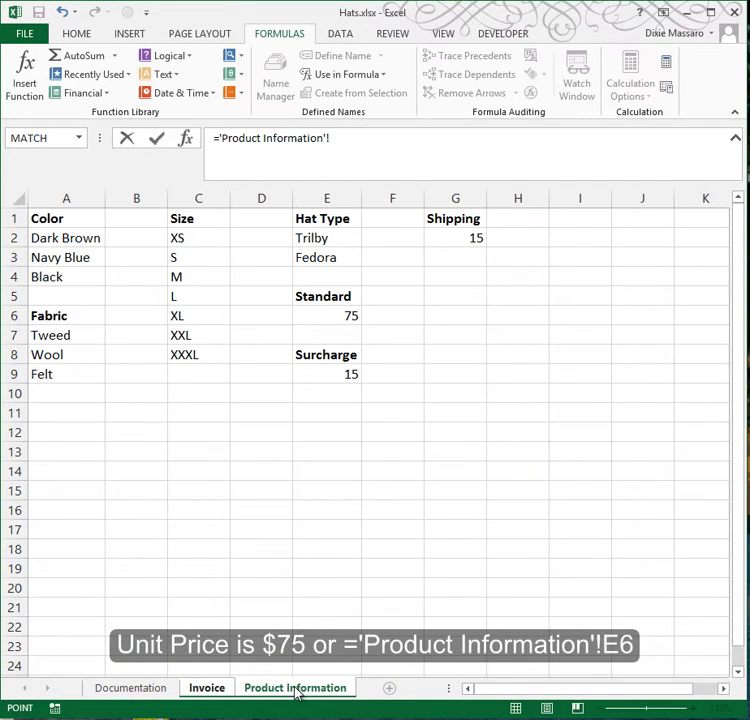
click(330, 310)
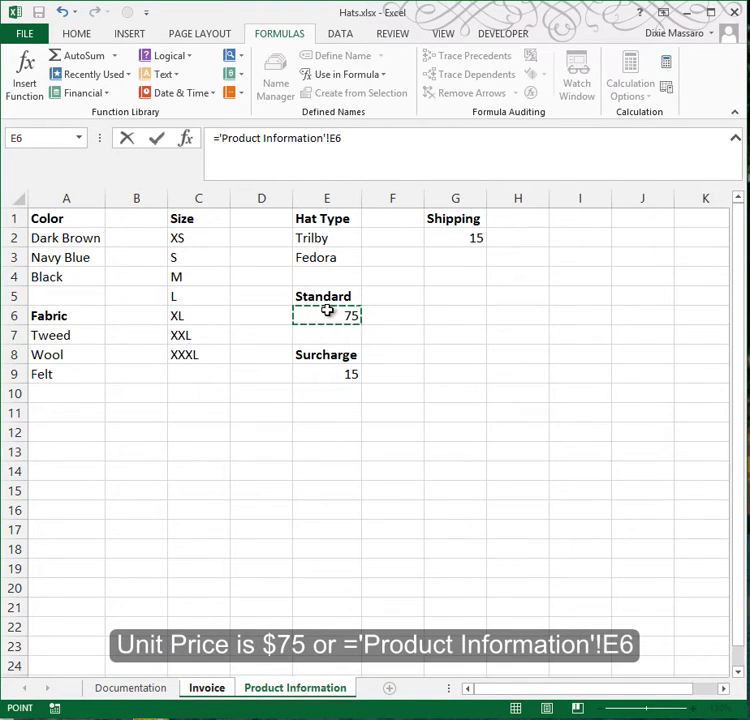
key(Return)
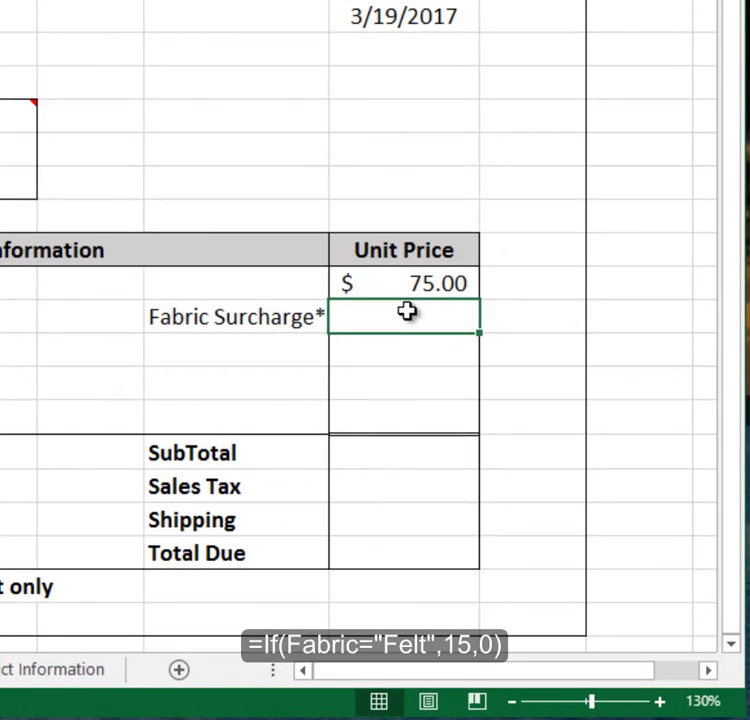
- Enter an IF formula in G16 adding a 15 surcharge when Fabric is "Felt"
double_click(432, 342)
text(=if)
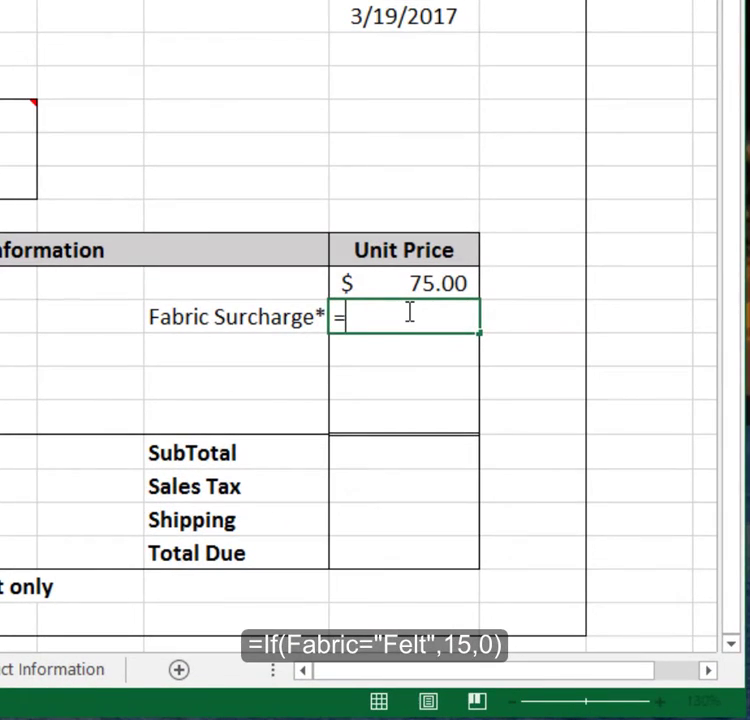
text(()
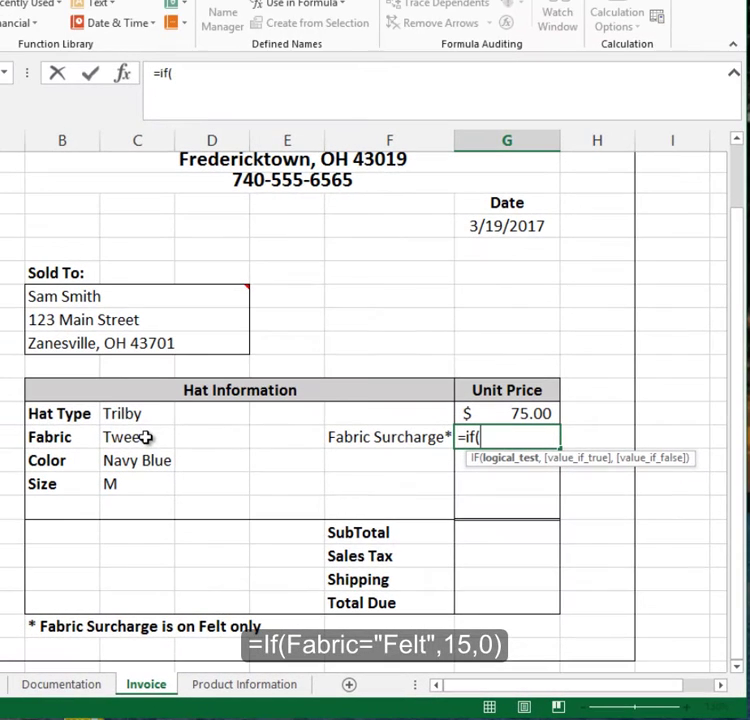
click(145, 437)
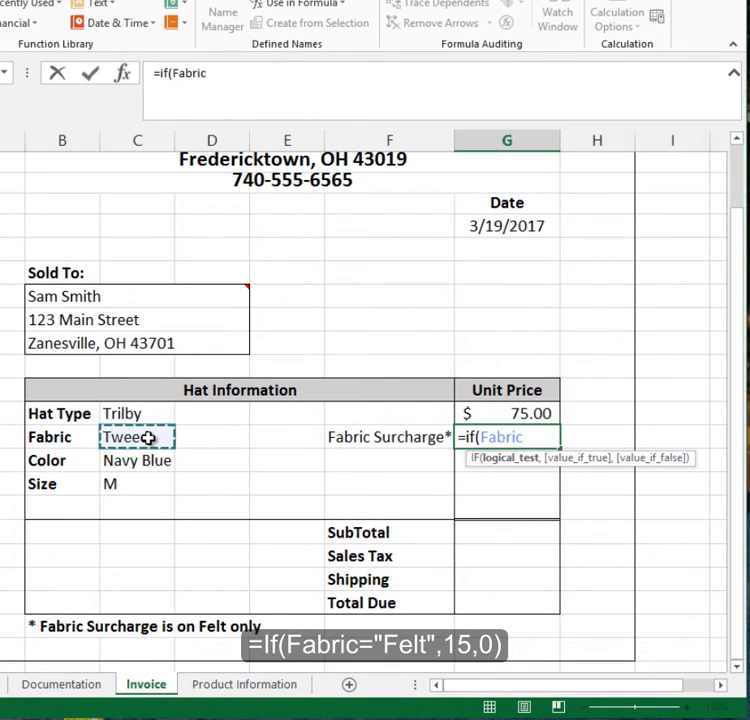
text(=)
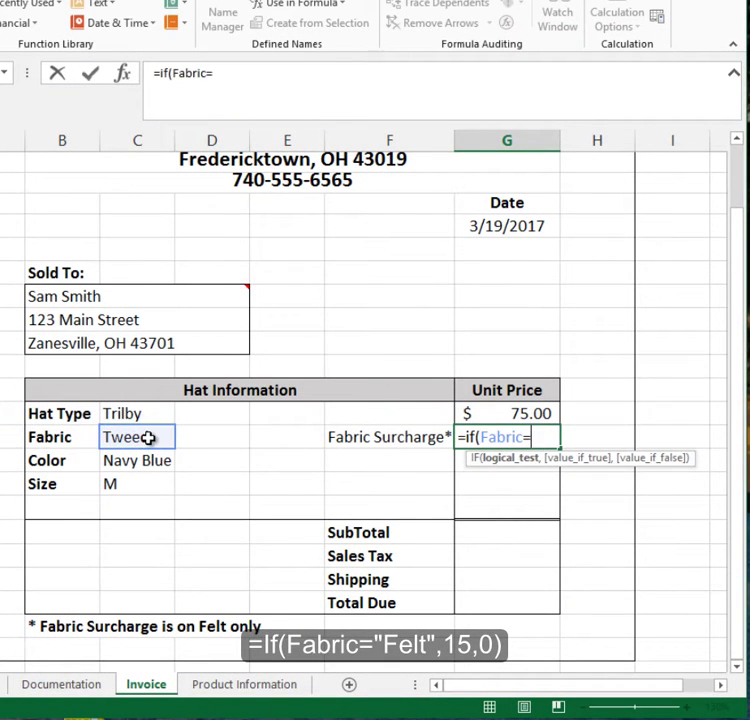
text("Feelt)
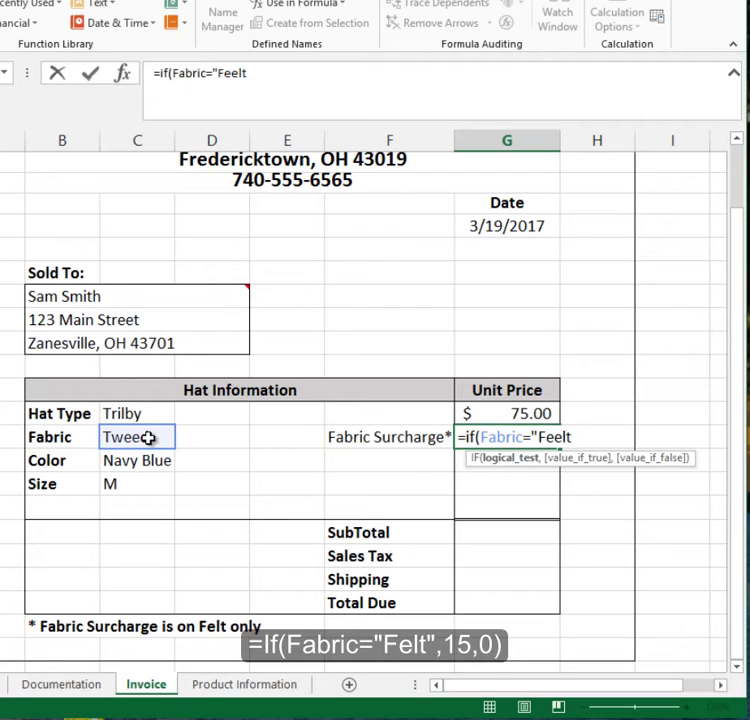
key(BackSpace)
key(BackSpace)
key(BackSpace)
text(lt",)
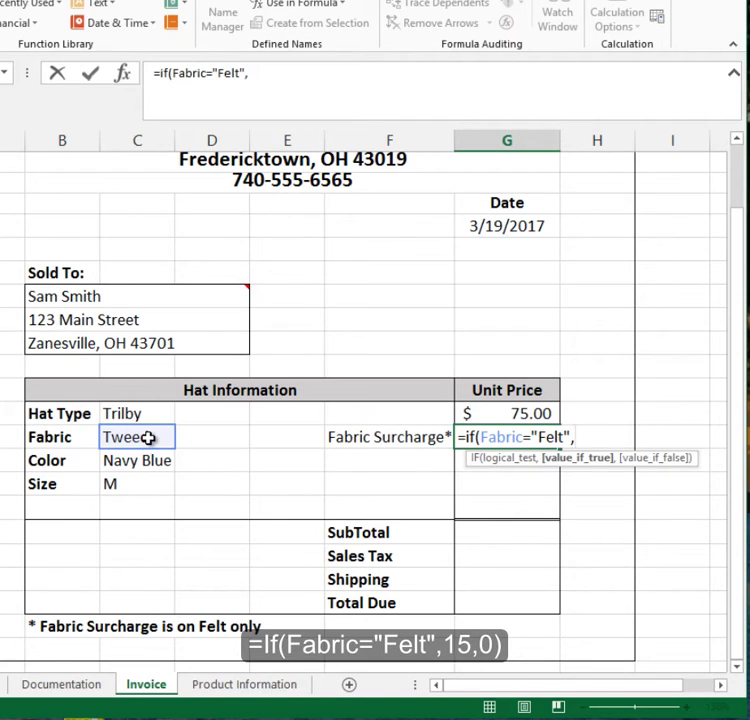
text(15,)
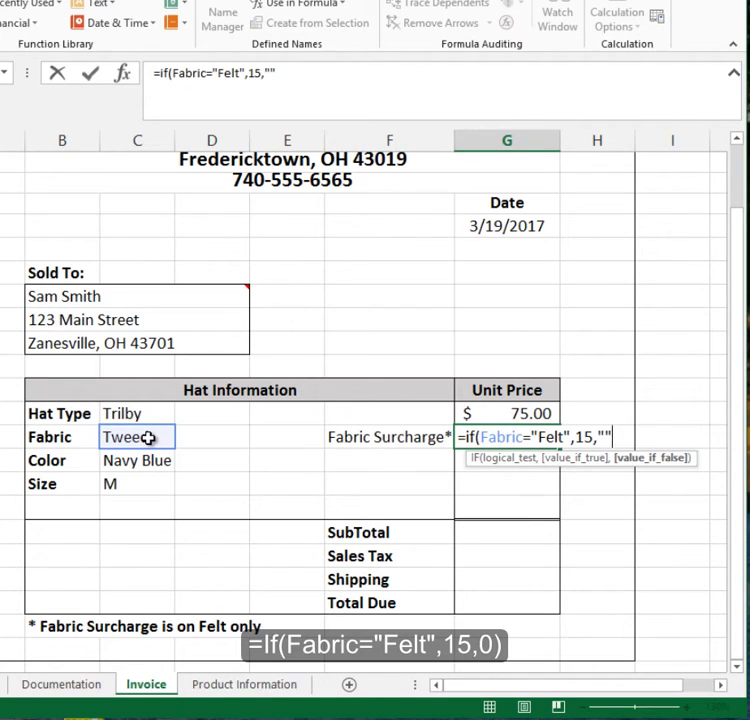
key(Return)
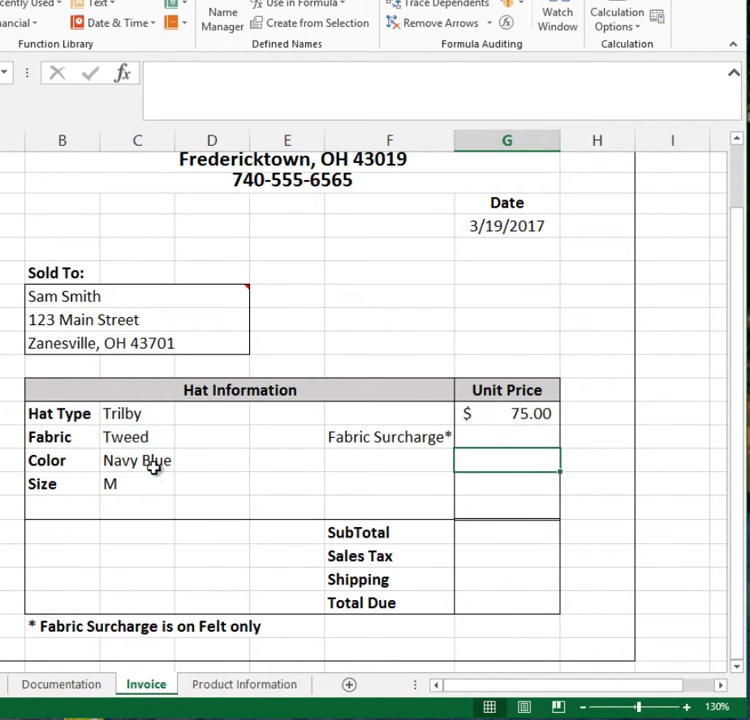
- Test the surcharge by switching the fabric to Felt, then back to Tweed
click(254, 688)
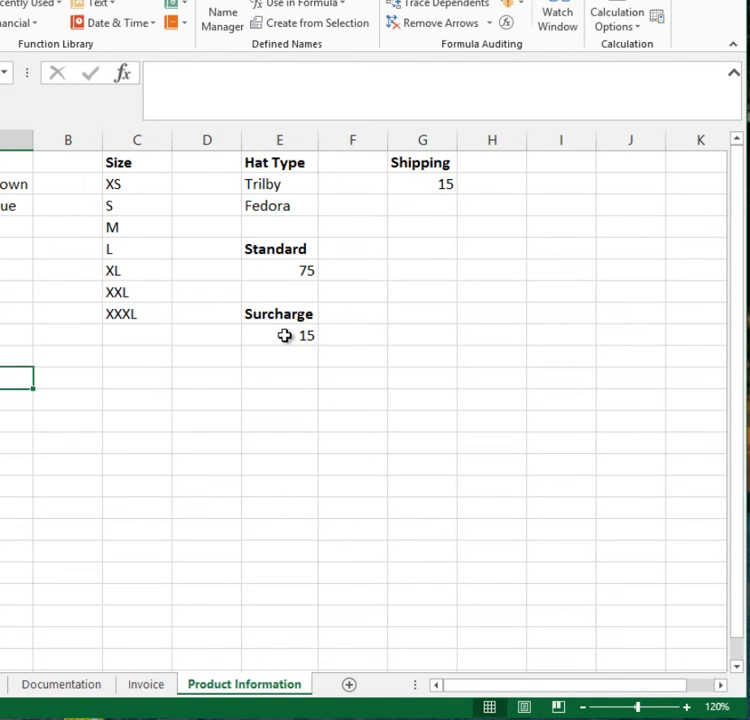
click(139, 689)
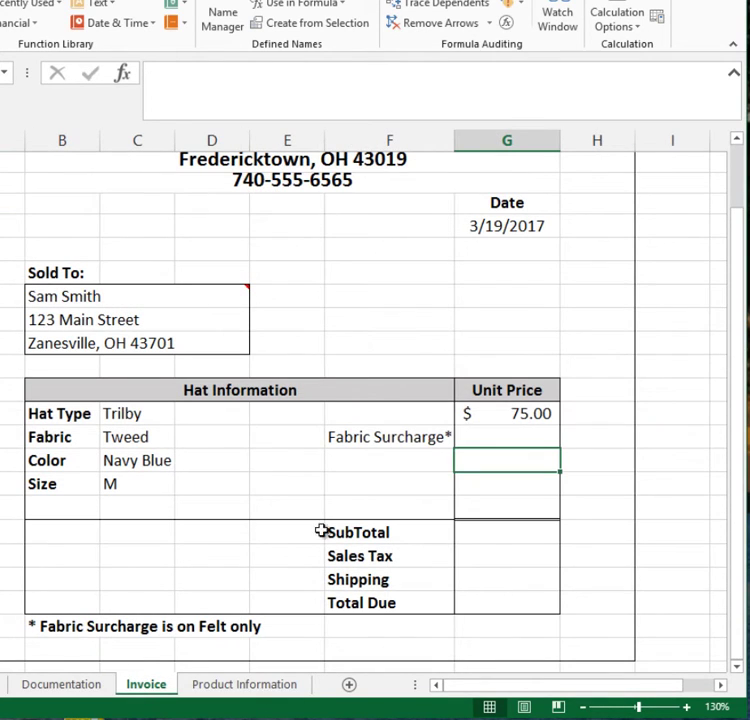
click(148, 437)
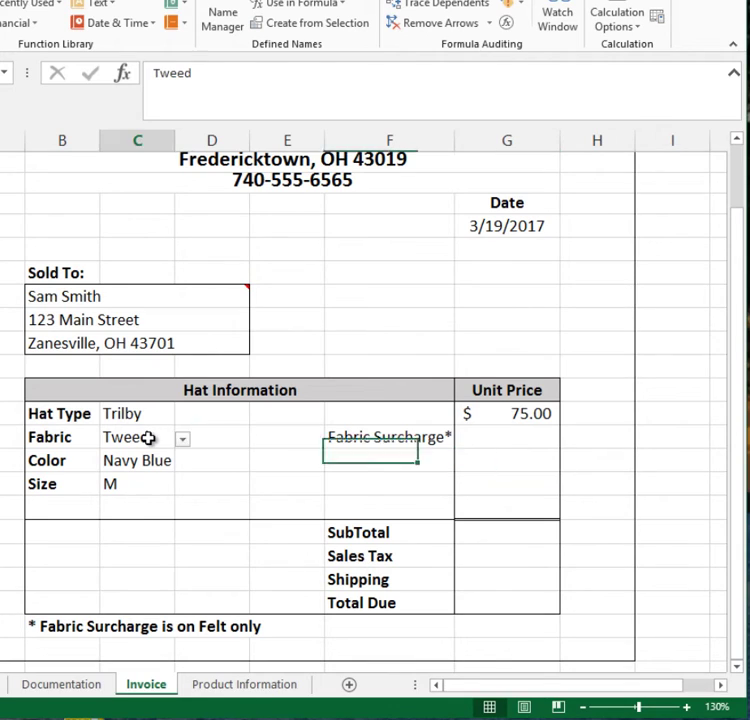
click(184, 442)
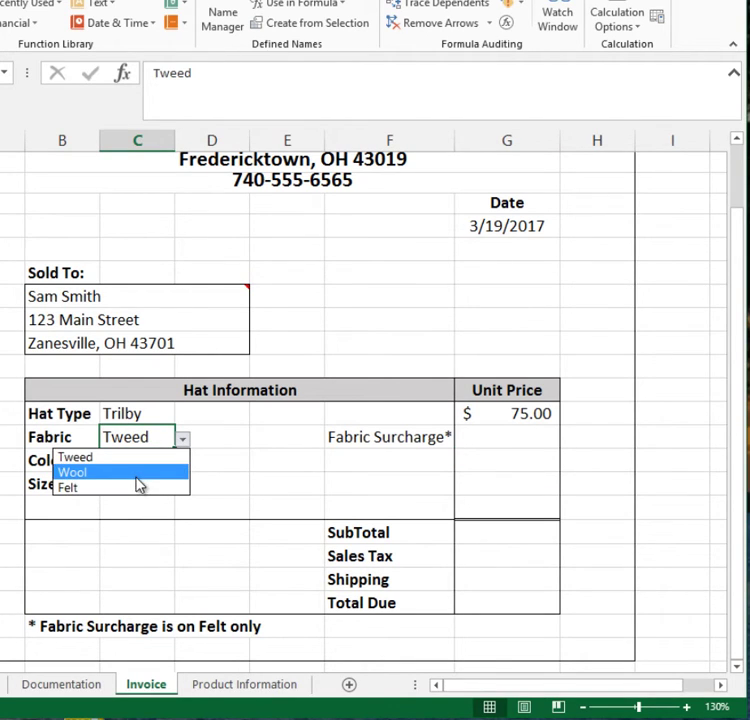
click(139, 488)
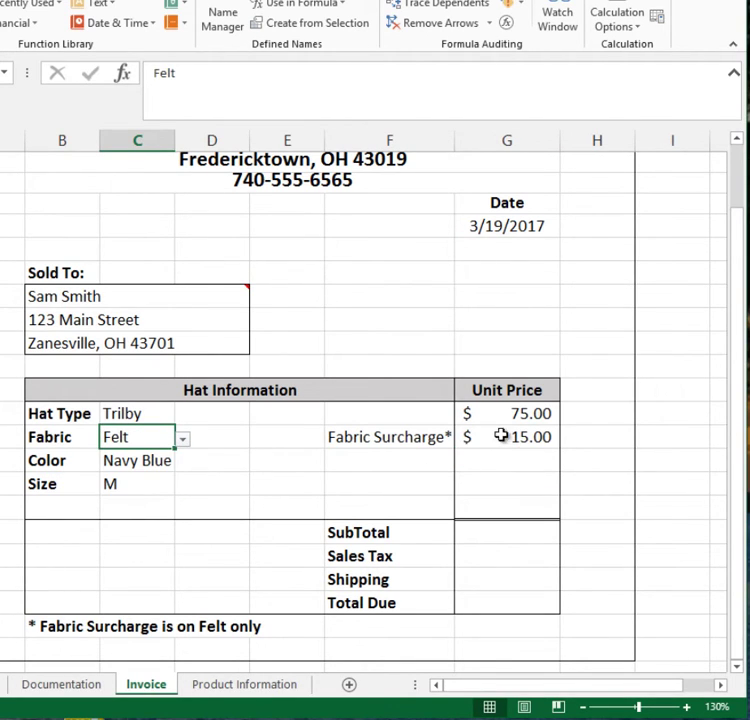
click(183, 440)
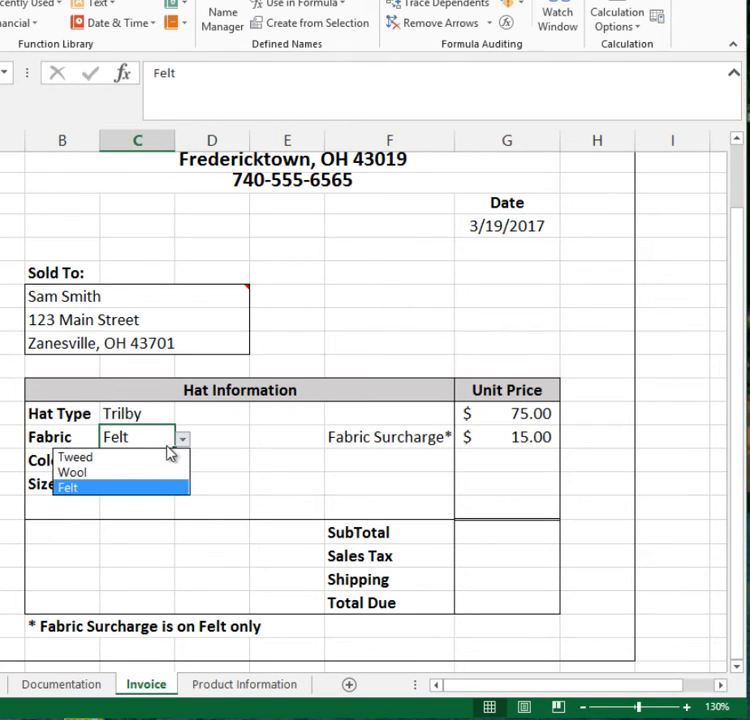
click(140, 456)
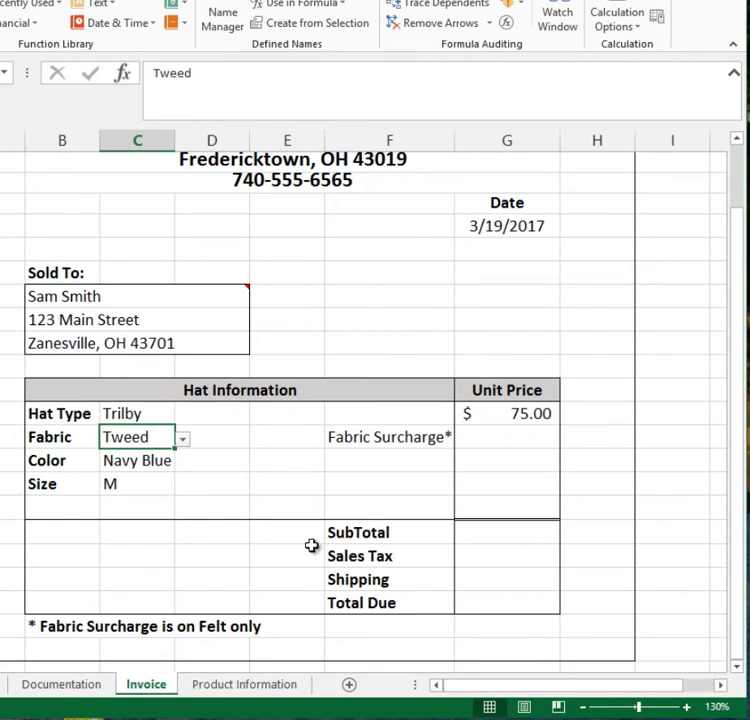
click(476, 532)
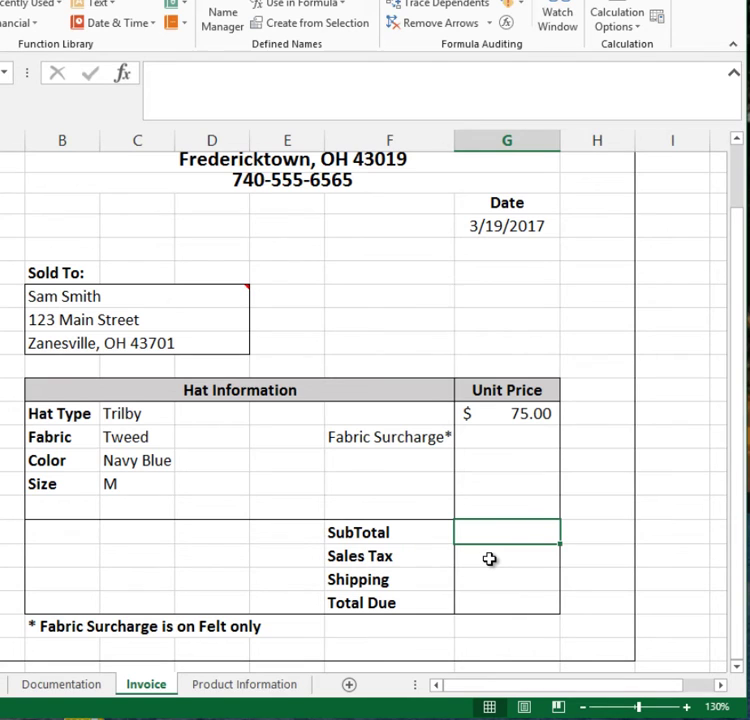
- Enter =Unit_Price+Surcharge in the SubTotal cell G20
text(=)
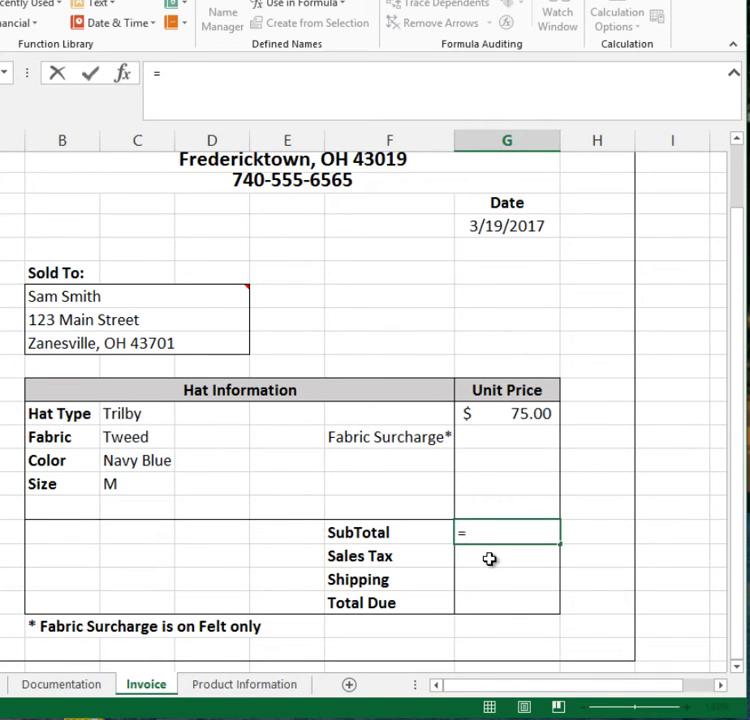
text(Uni)
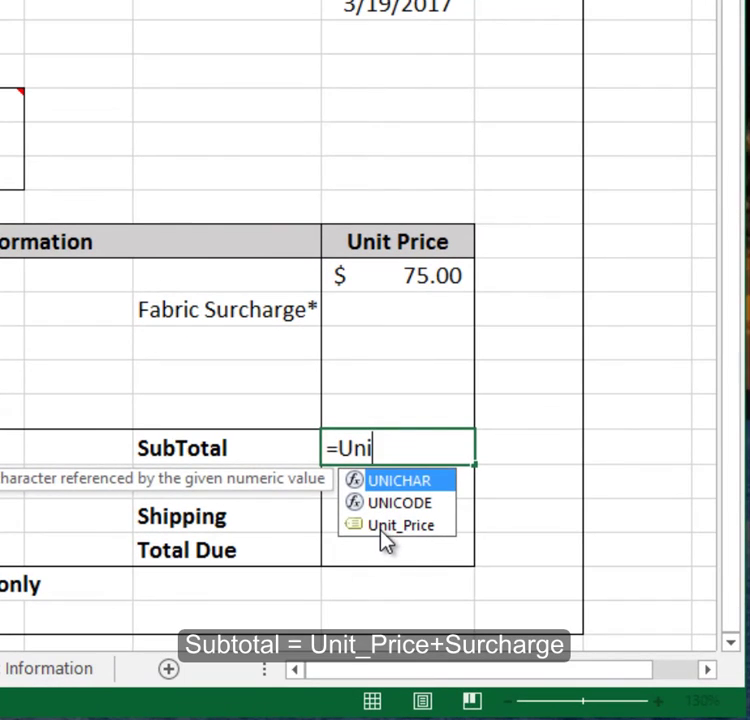
double_click(382, 527)
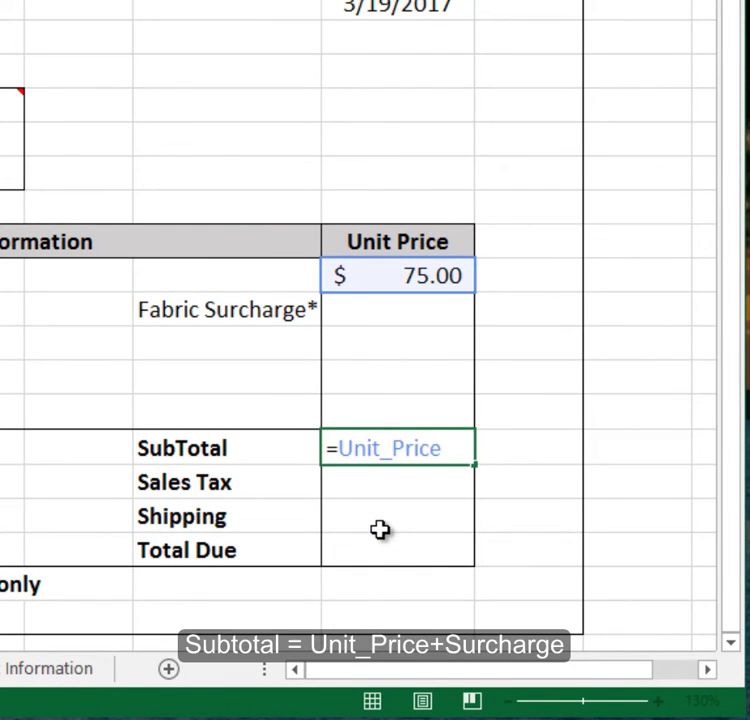
text(+S)
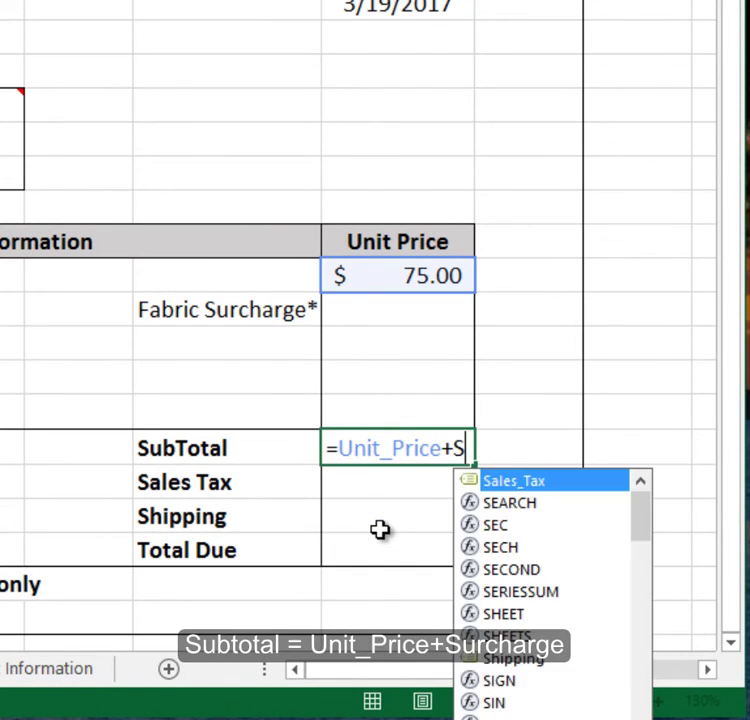
text(urcharge)
key(Return)
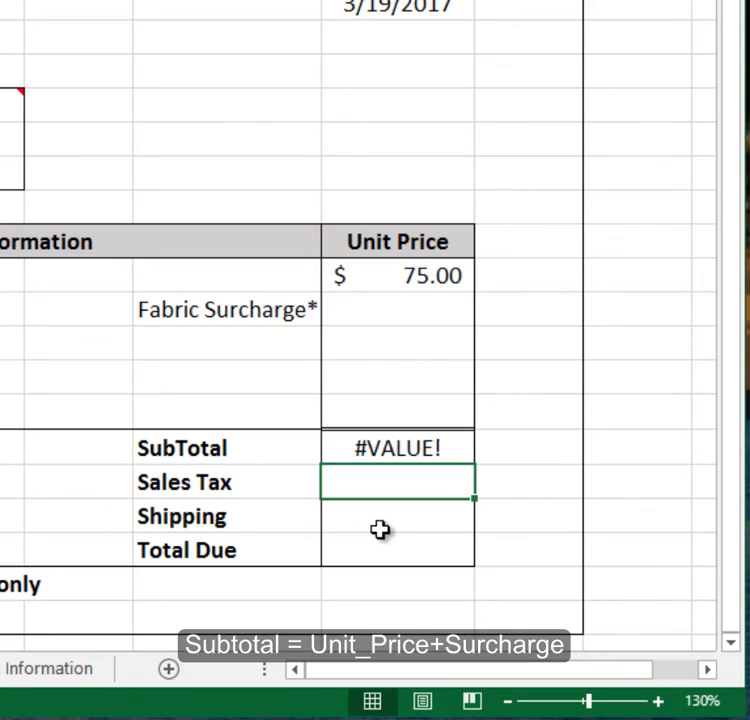
click(388, 446)
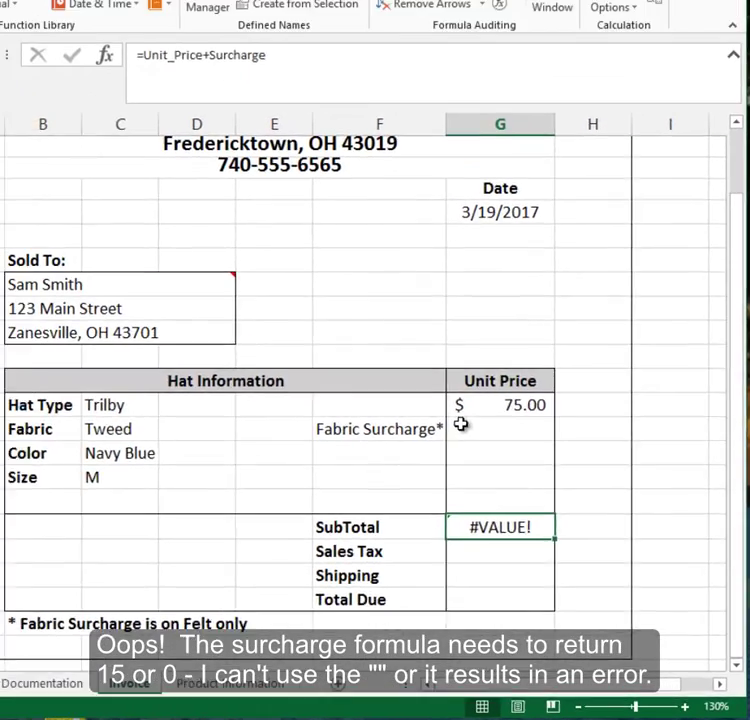
- Change the surcharge formula's empty result to 0 so SubTotal shows $75.00
click(384, 362)
click(307, 137)
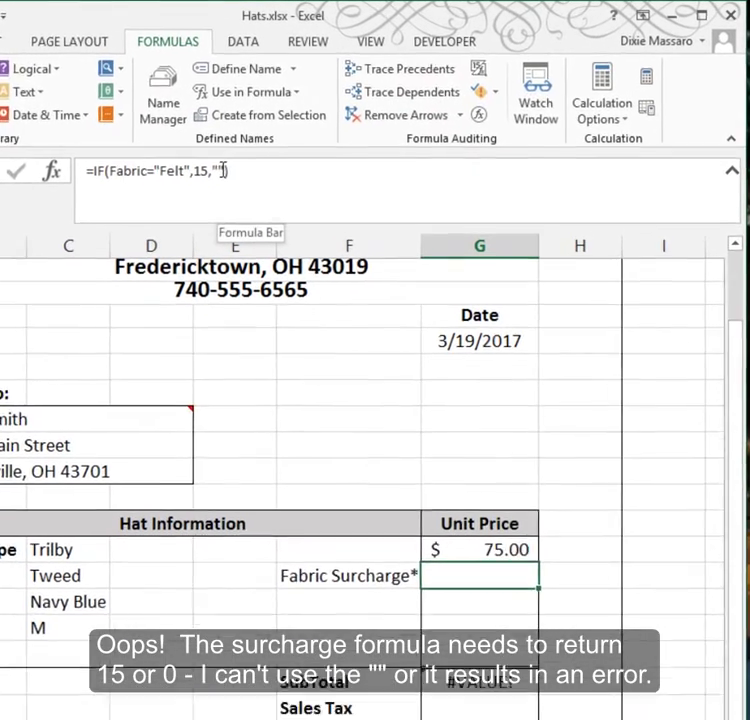
click(291, 151)
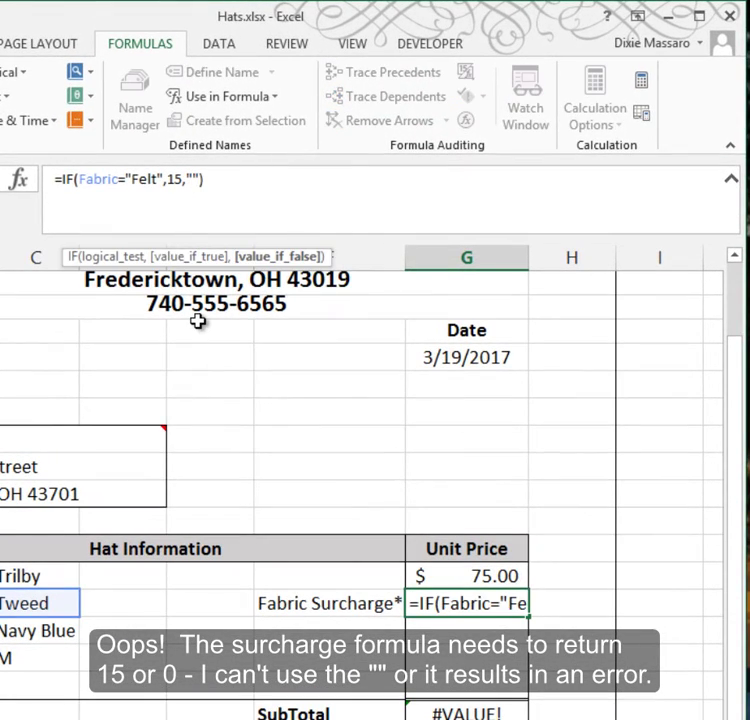
key(BackSpace)
key(Delete)
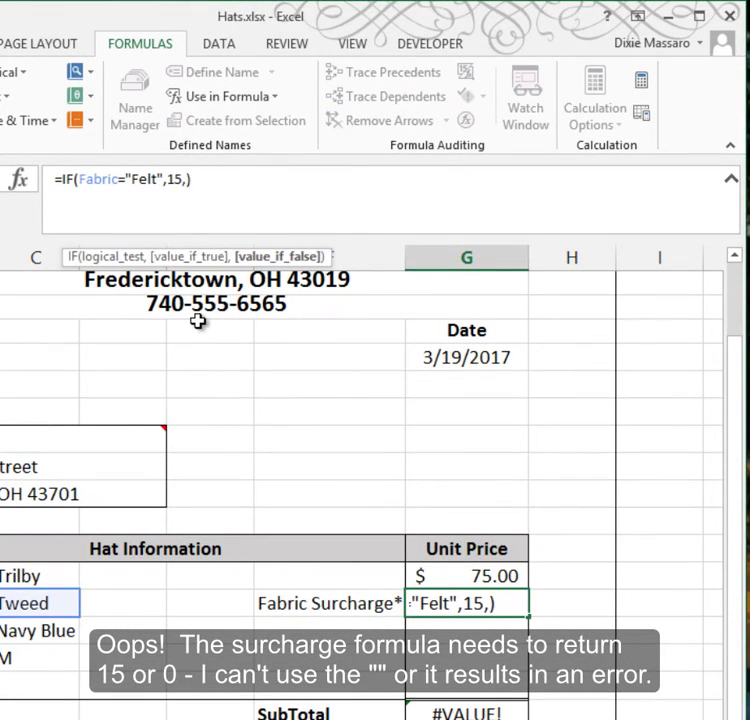
text(0)
key(Return)
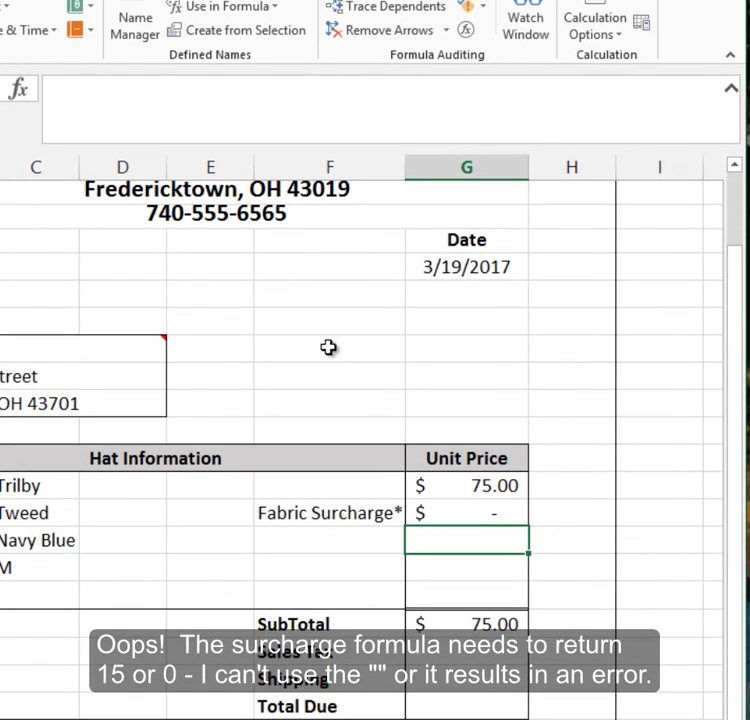
click(469, 623)
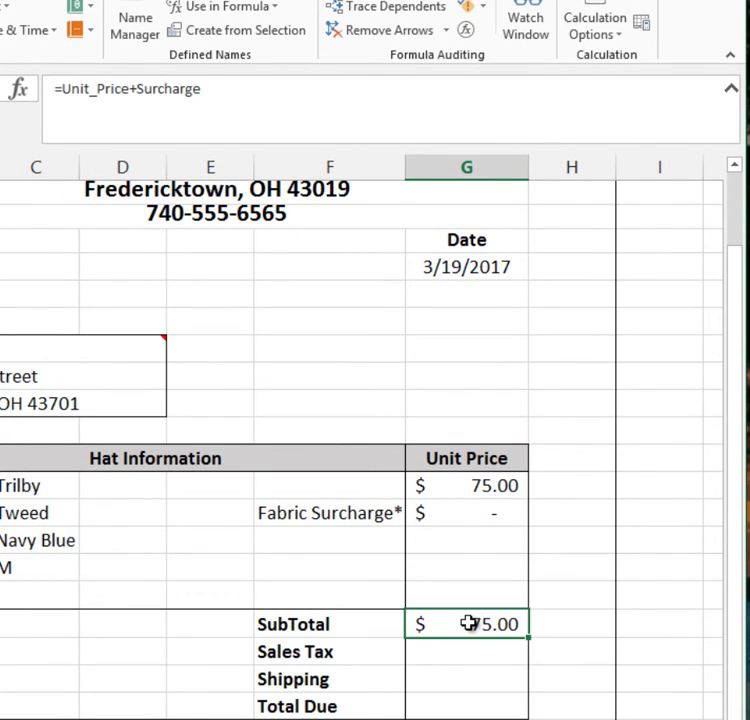
- Set Sales Tax to =SubTotal*6.5%
click(465, 653)
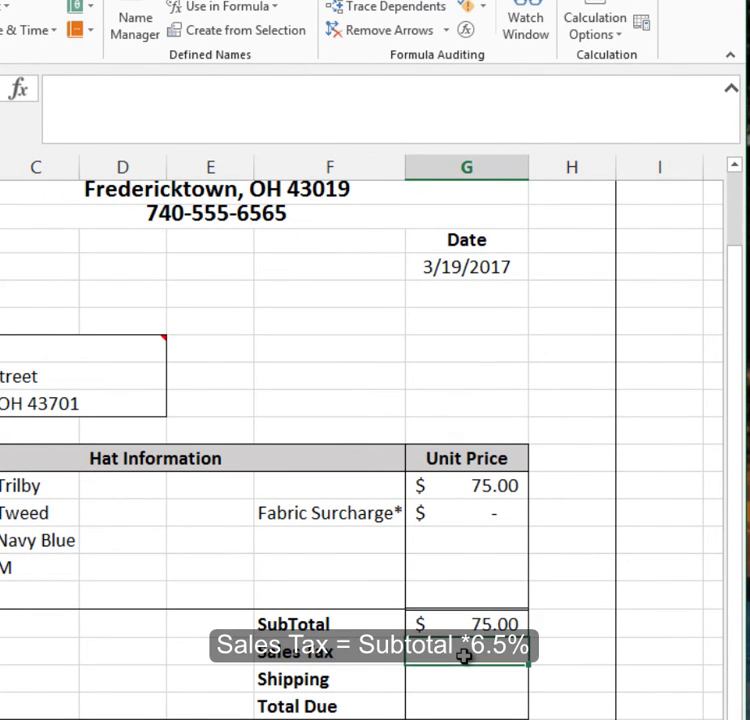
text(=)
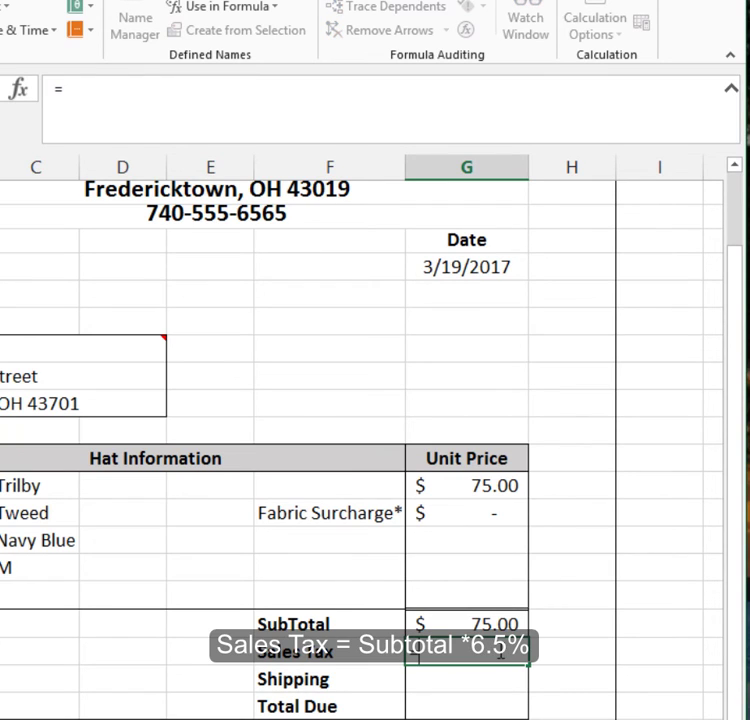
click(485, 626)
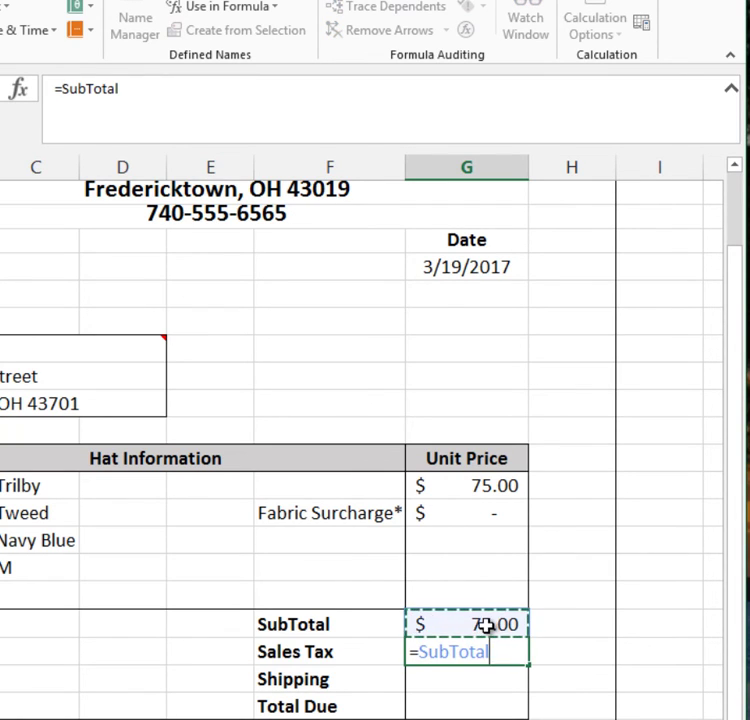
text(*6.5%)
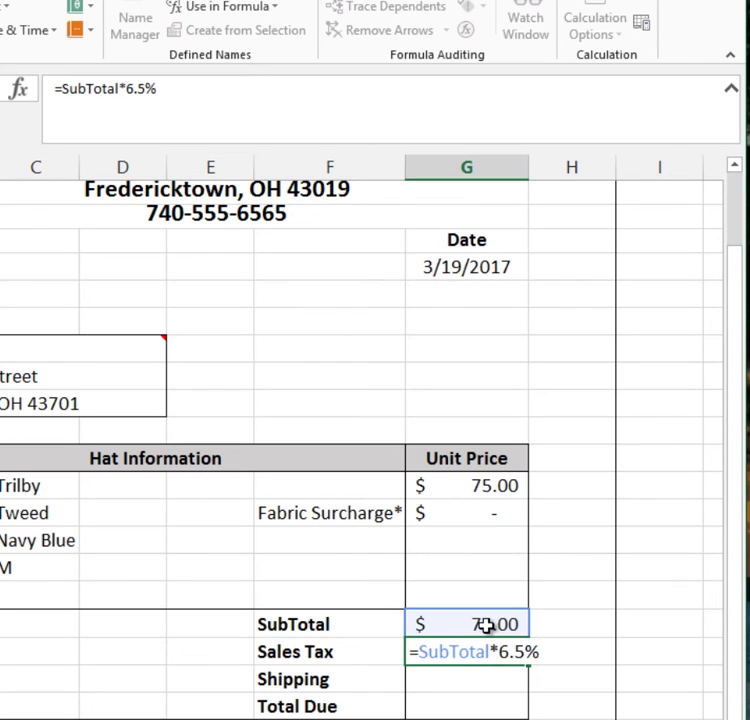
key(Return)
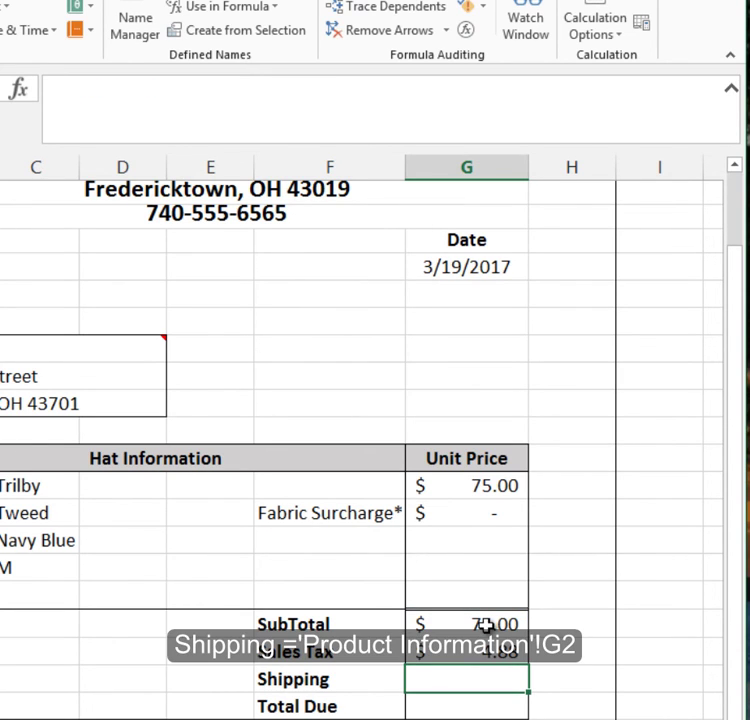
- Set Shipping to reference Product Information cell G2 (15)
text(=)
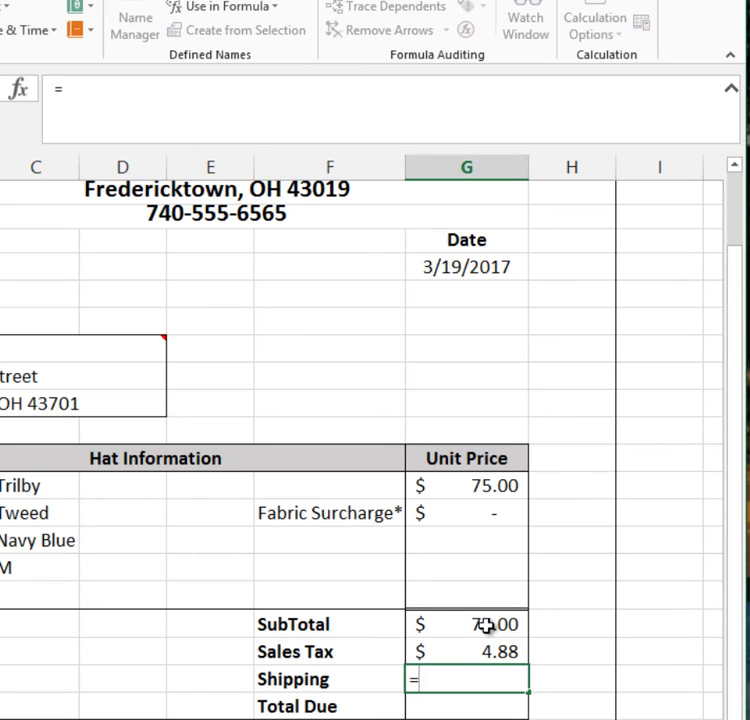
key(ctrl+Page_Down)
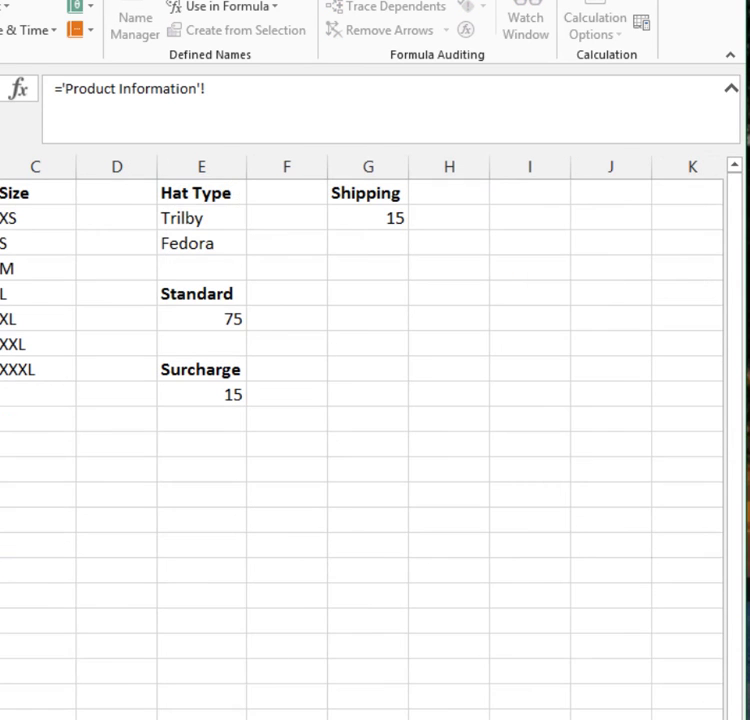
click(340, 215)
key(Return)
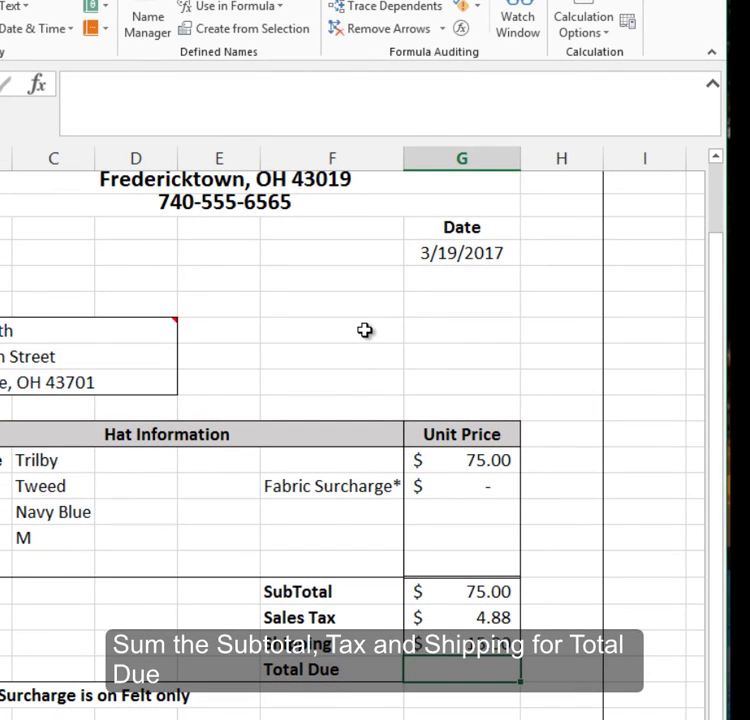
- Set Total Due to =SUM(G20:G22) and save the workbook
text(=sum()
drag(455, 589, 451, 647)
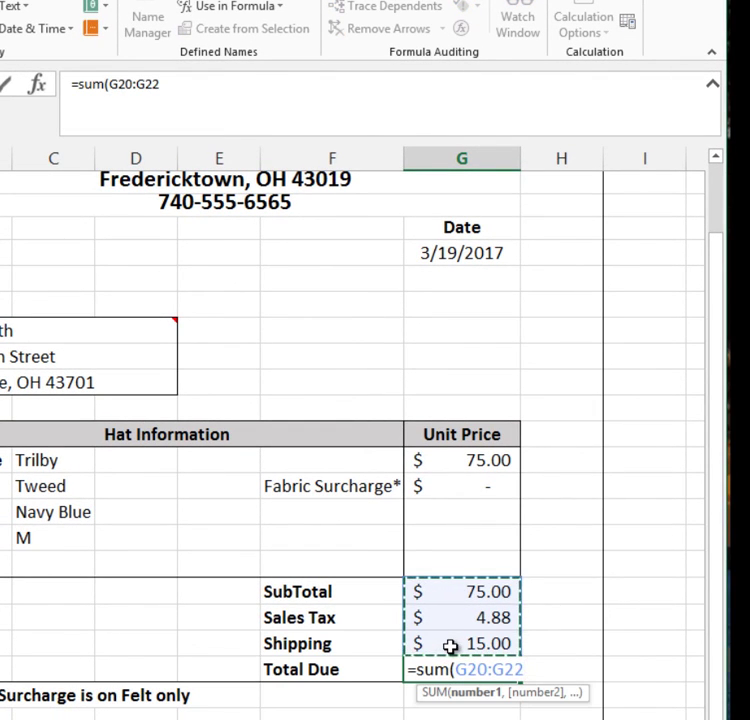
key(Return)
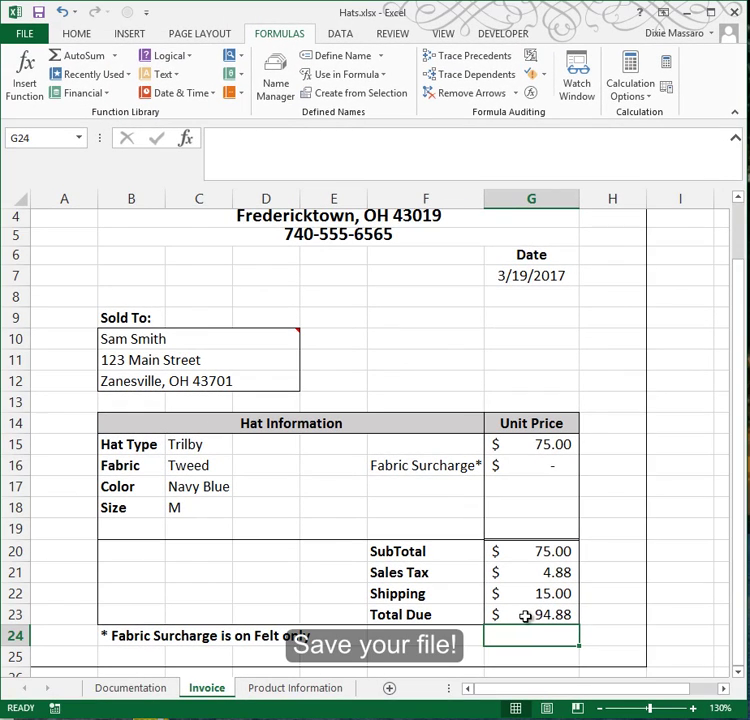
key(ctrl+s)
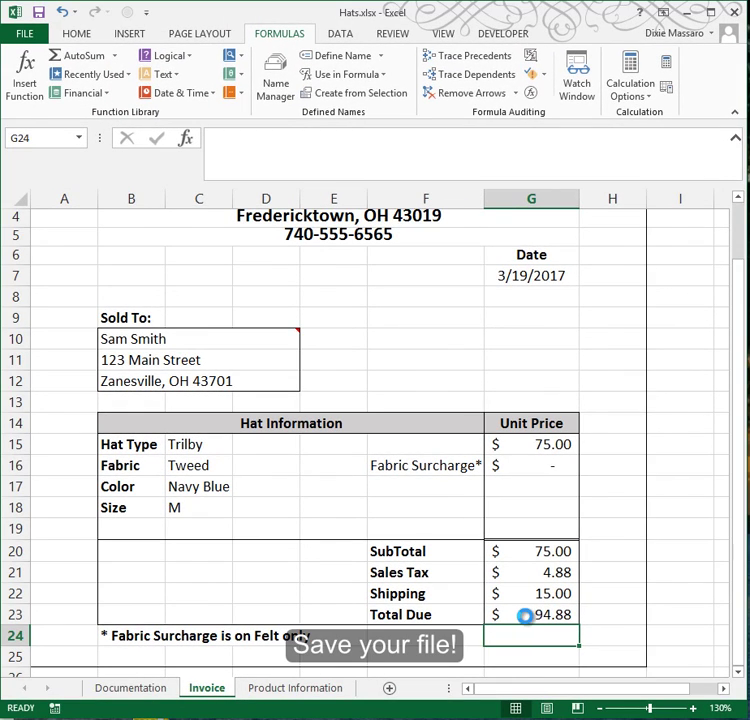